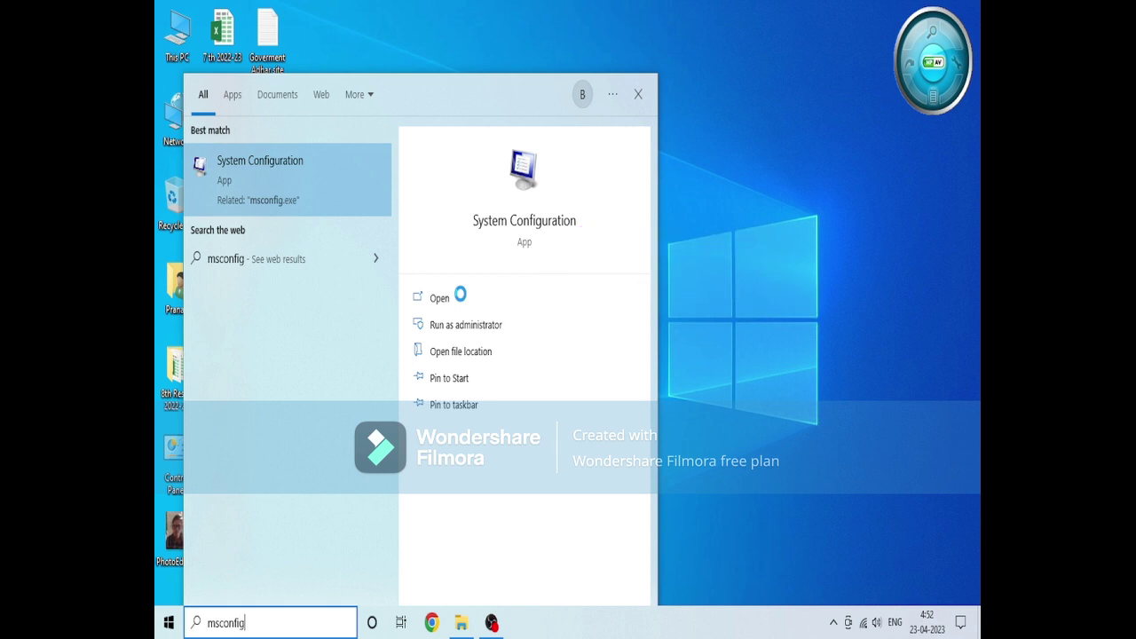
Open System Configuration and bring up the advanced boot options for the Windows 10 entry.
left_click(280, 175)
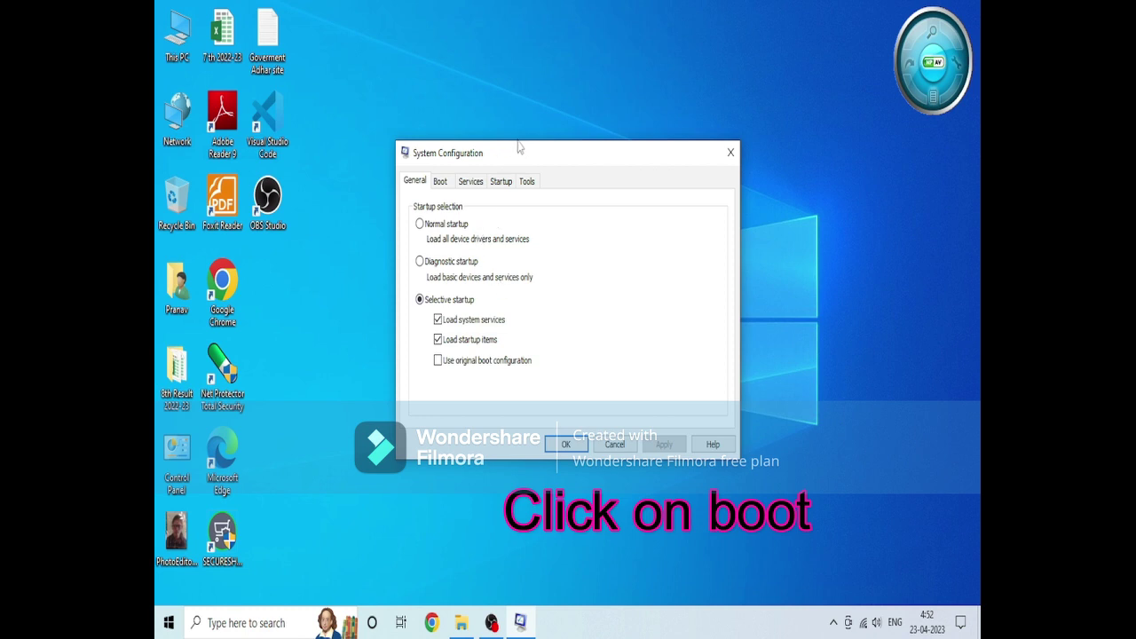
left_click_drag(519, 147, 523, 127)
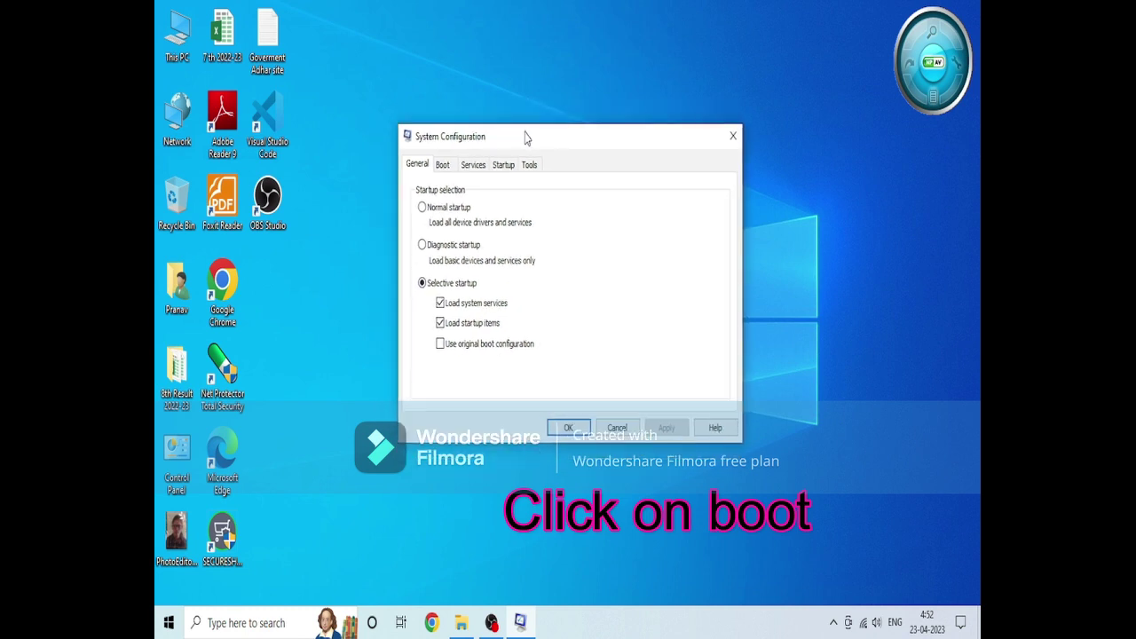
left_click(444, 162)
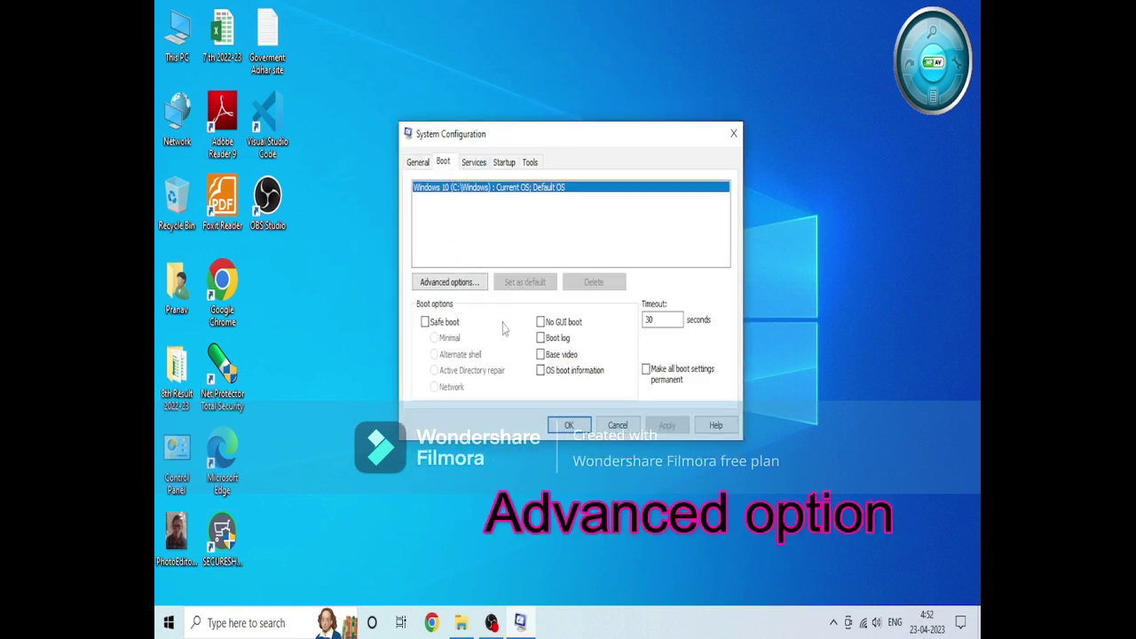
left_click(449, 284)
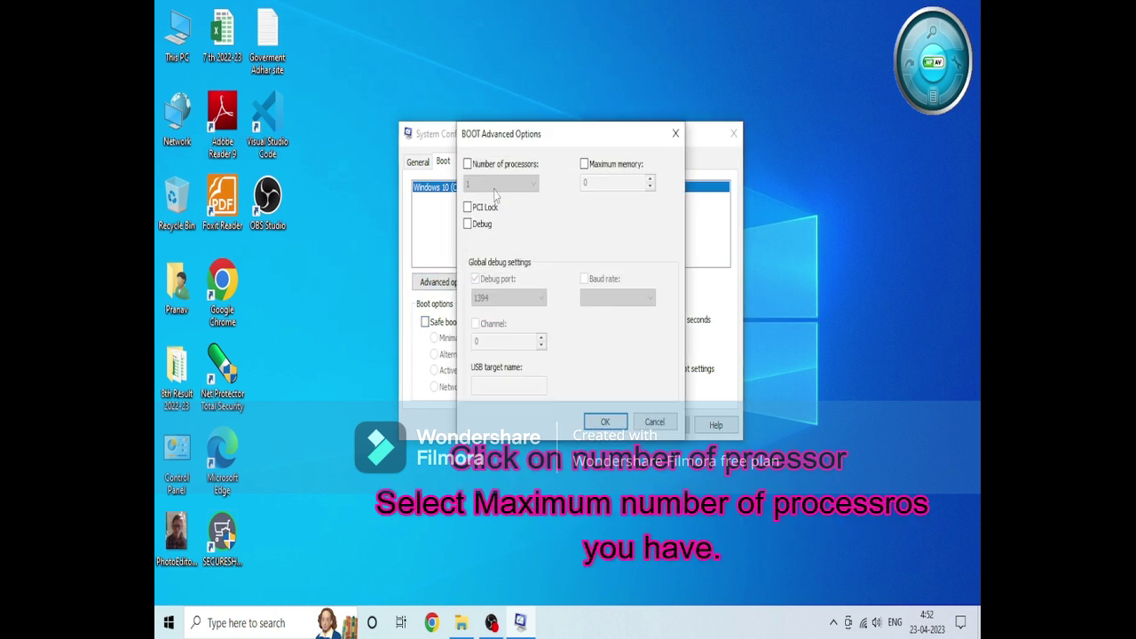
Set the number of boot processors to 4, accept the boot changes and exit without restarting.
left_click(466, 164)
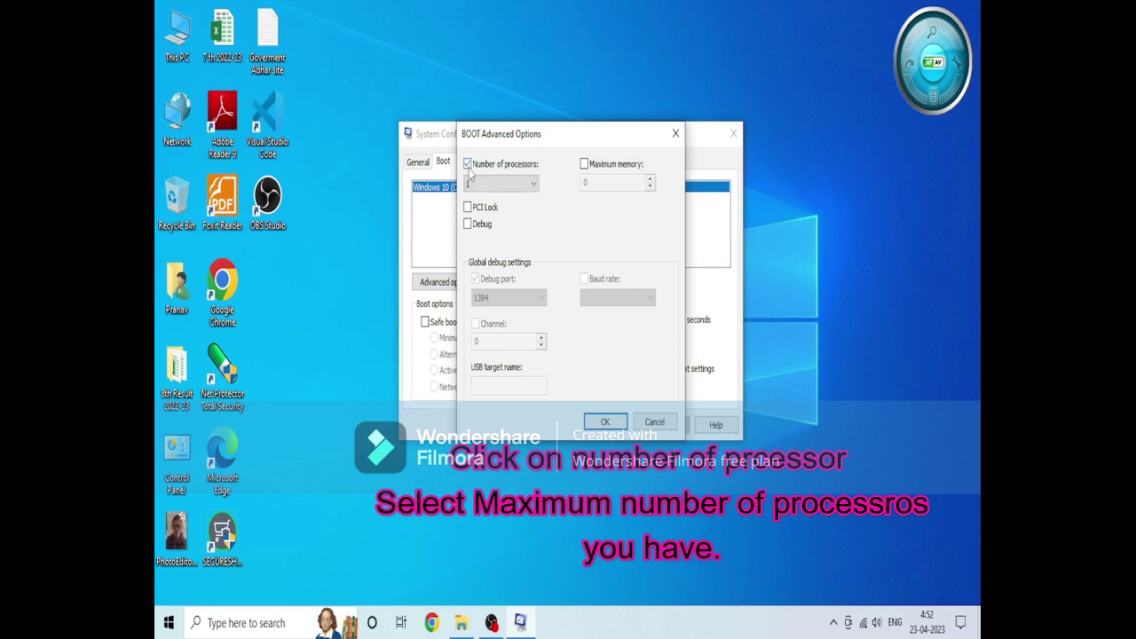
left_click(533, 185)
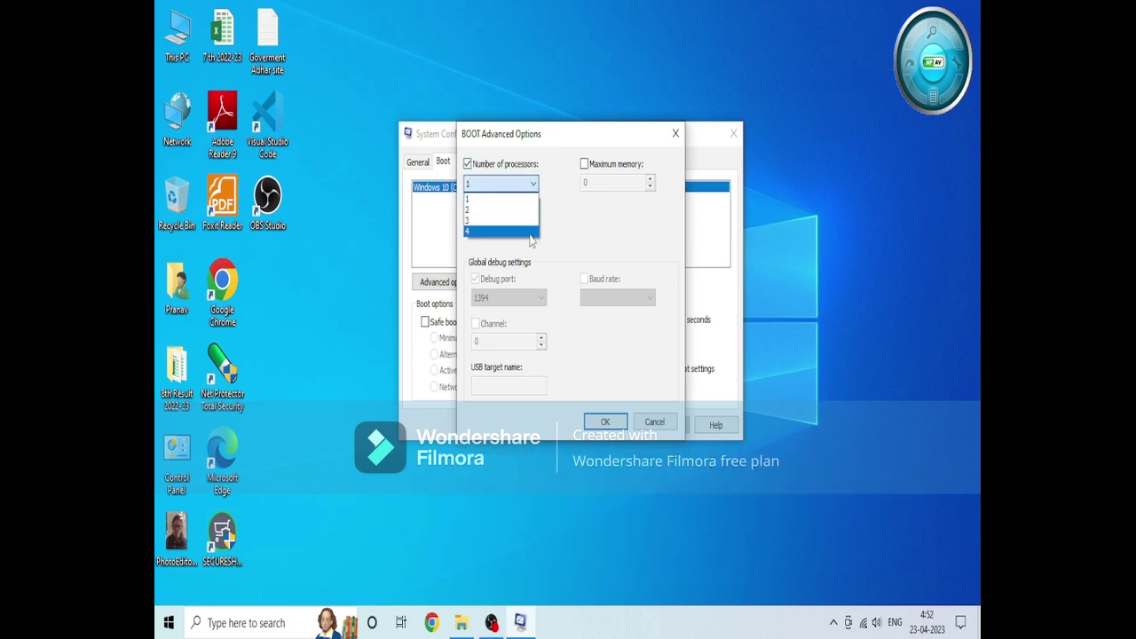
left_click(530, 233)
left_click(619, 423)
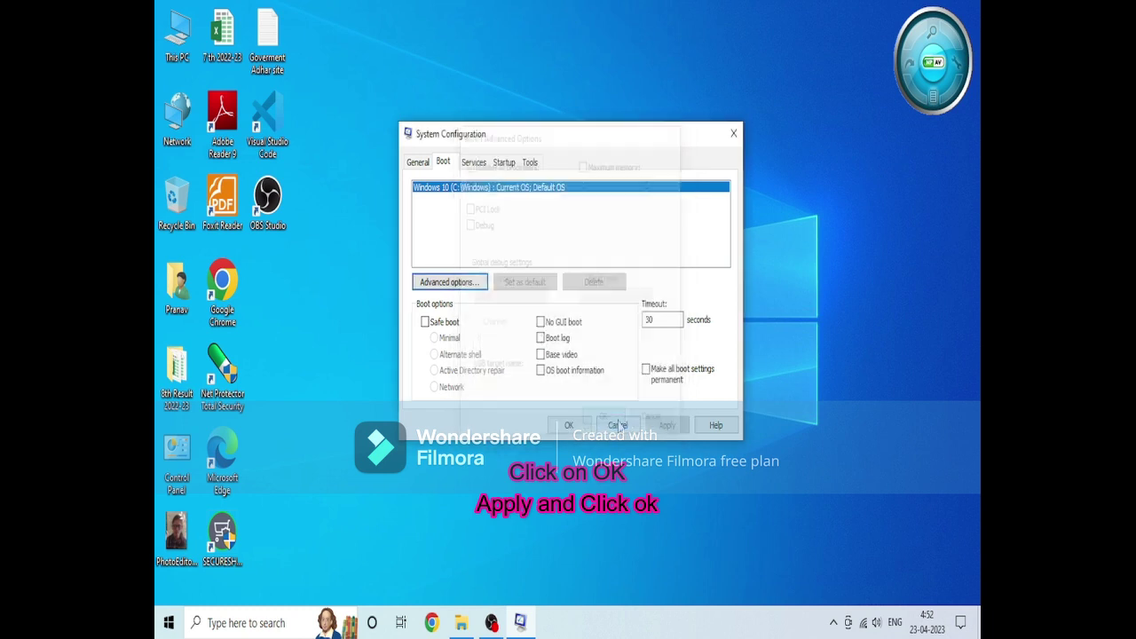
left_click(580, 429)
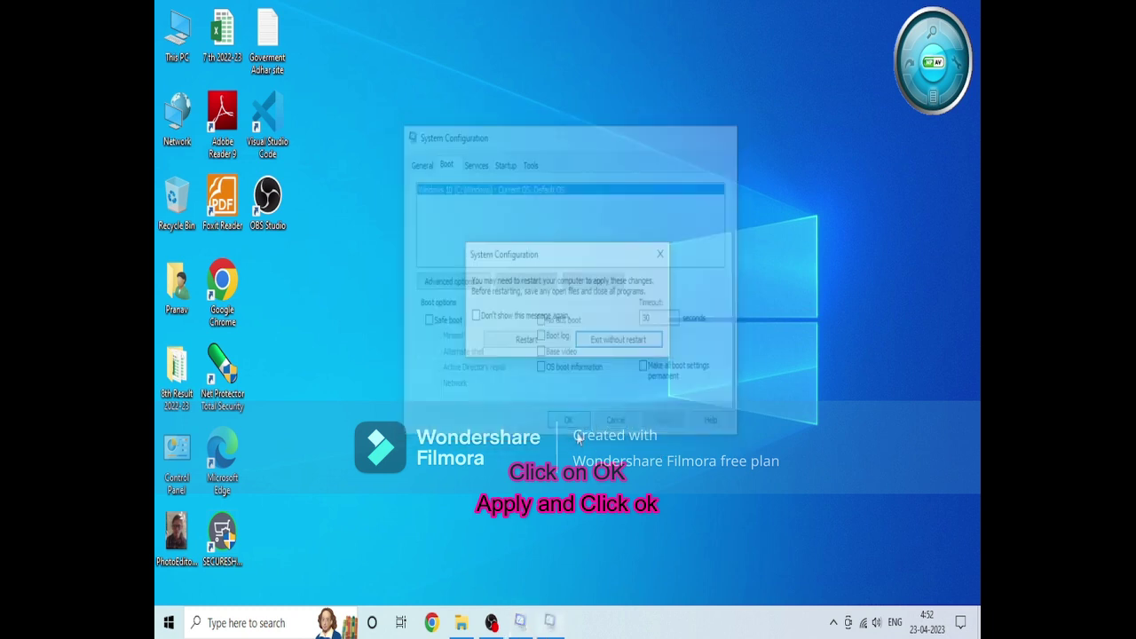
left_click(624, 345)
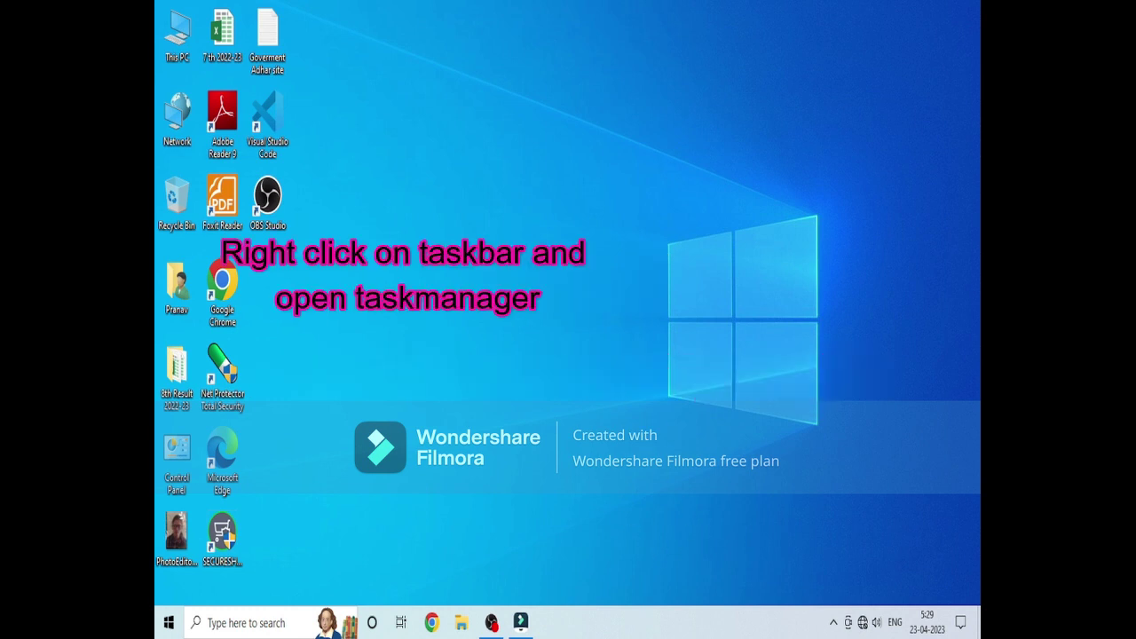
Open Task Manager and show the list of apps that launch at startup.
right_click(639, 625)
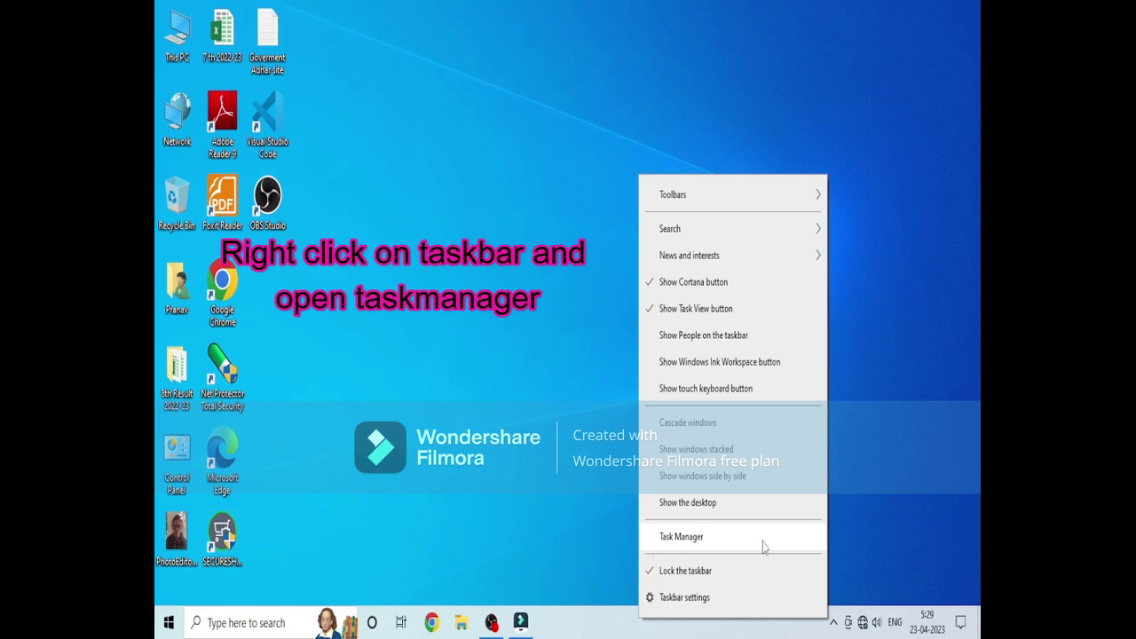
left_click(713, 544)
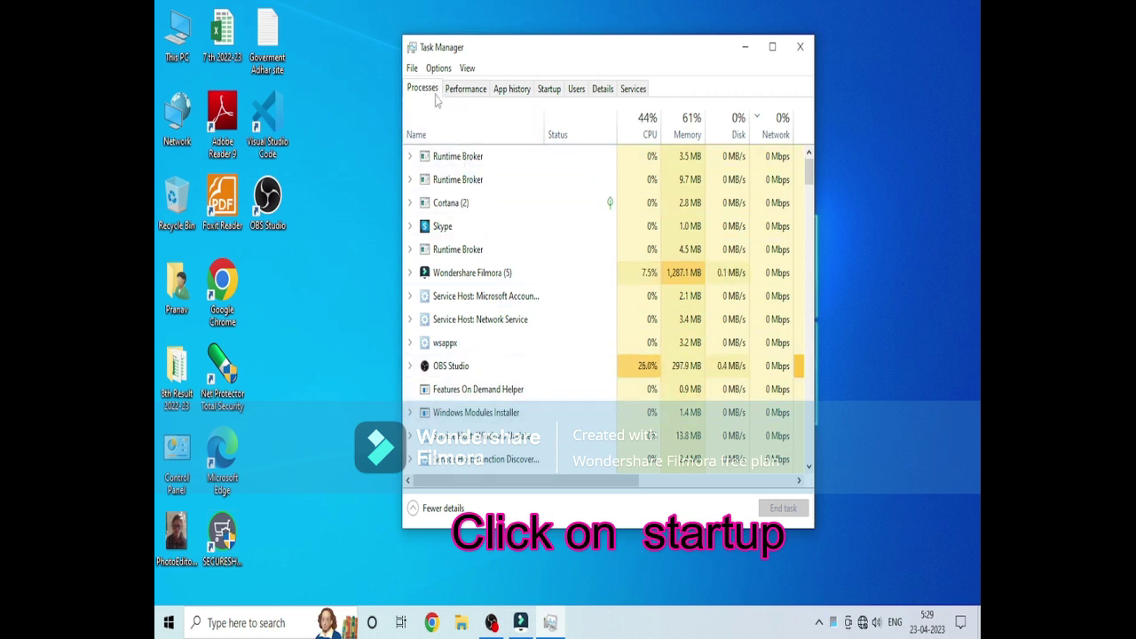
left_click(550, 91)
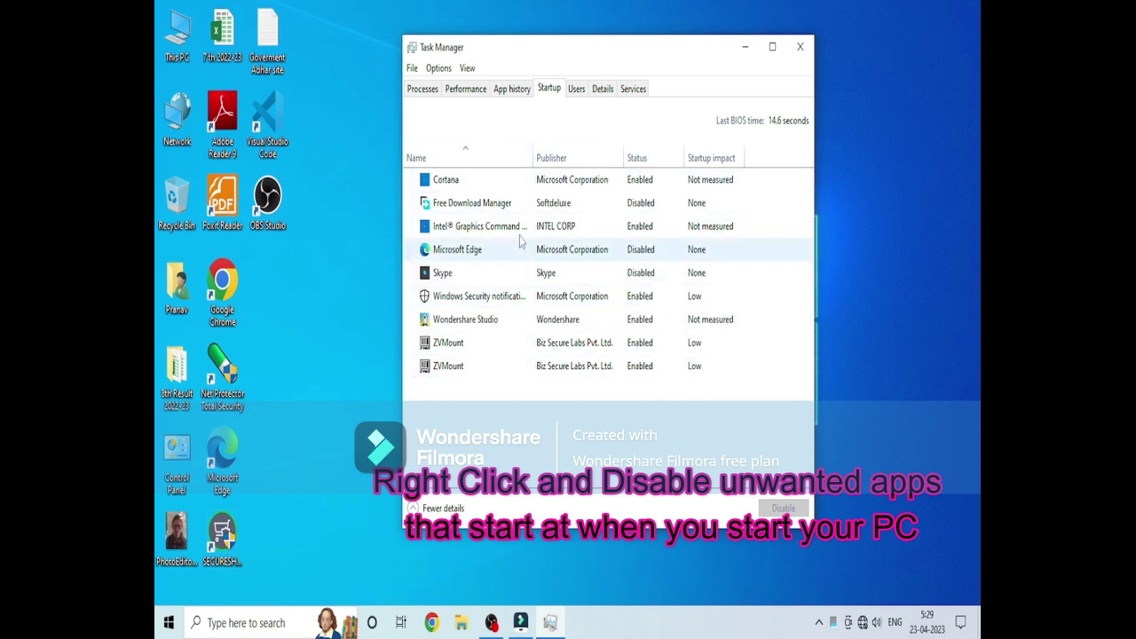
Disable the Windows Security notification and Wondershare Studio entries at startup.
right_click(603, 206)
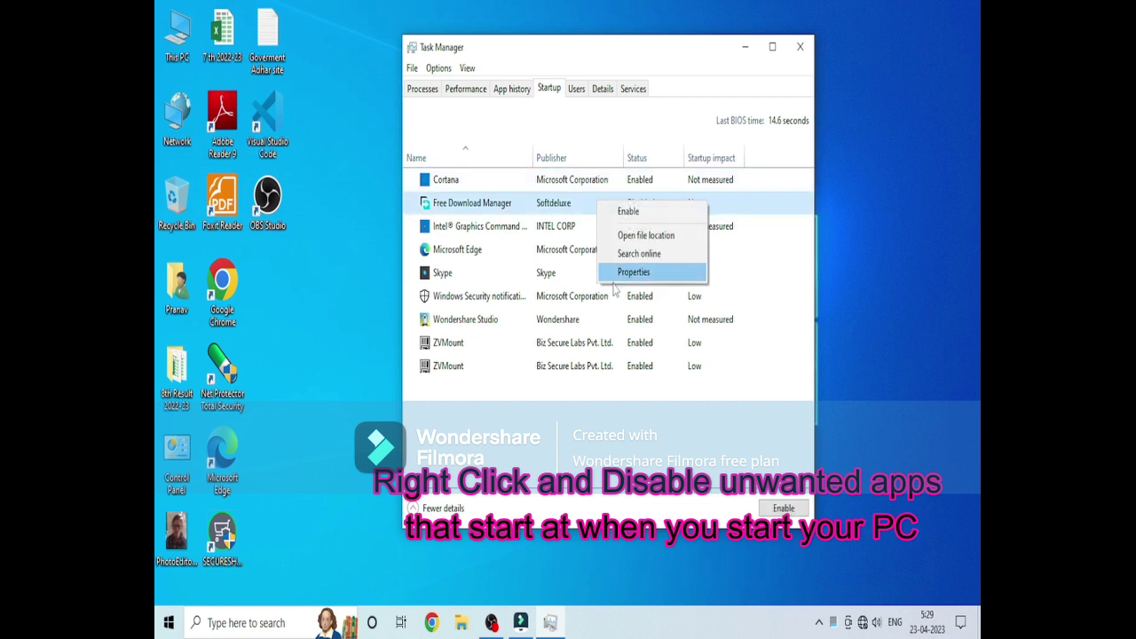
left_click(765, 343)
left_click(638, 305)
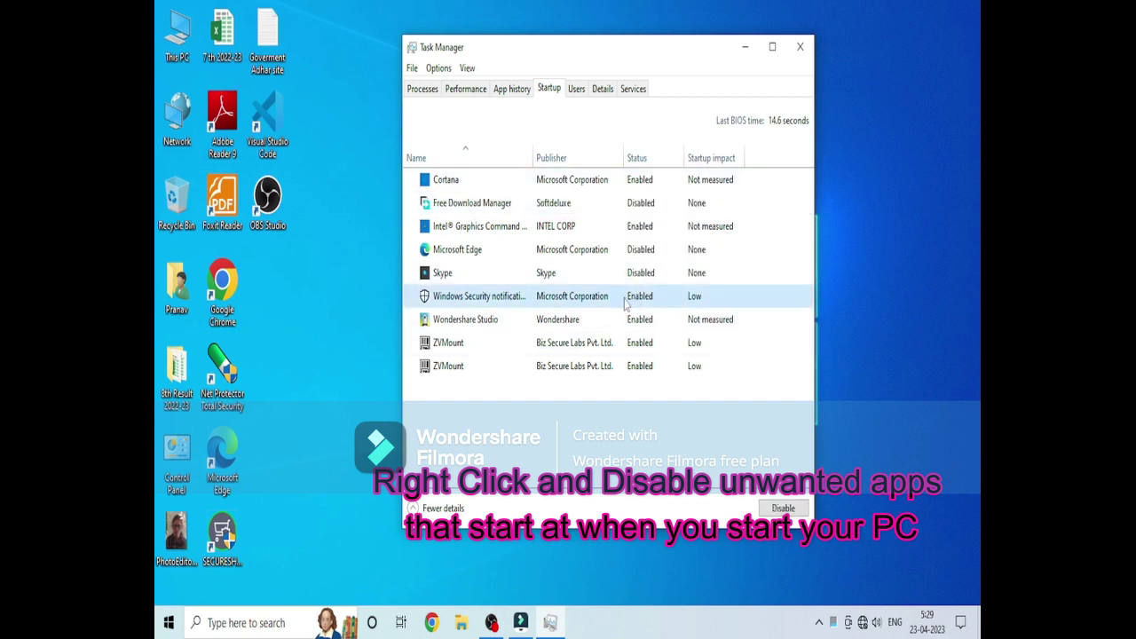
right_click(627, 300)
left_click(649, 313)
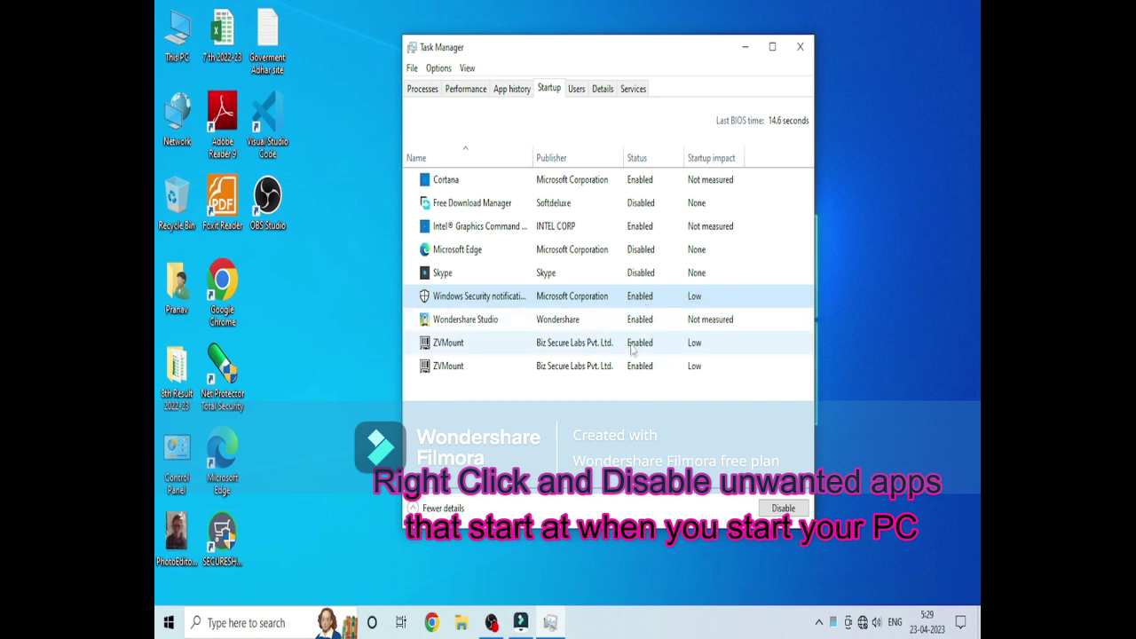
right_click(634, 322)
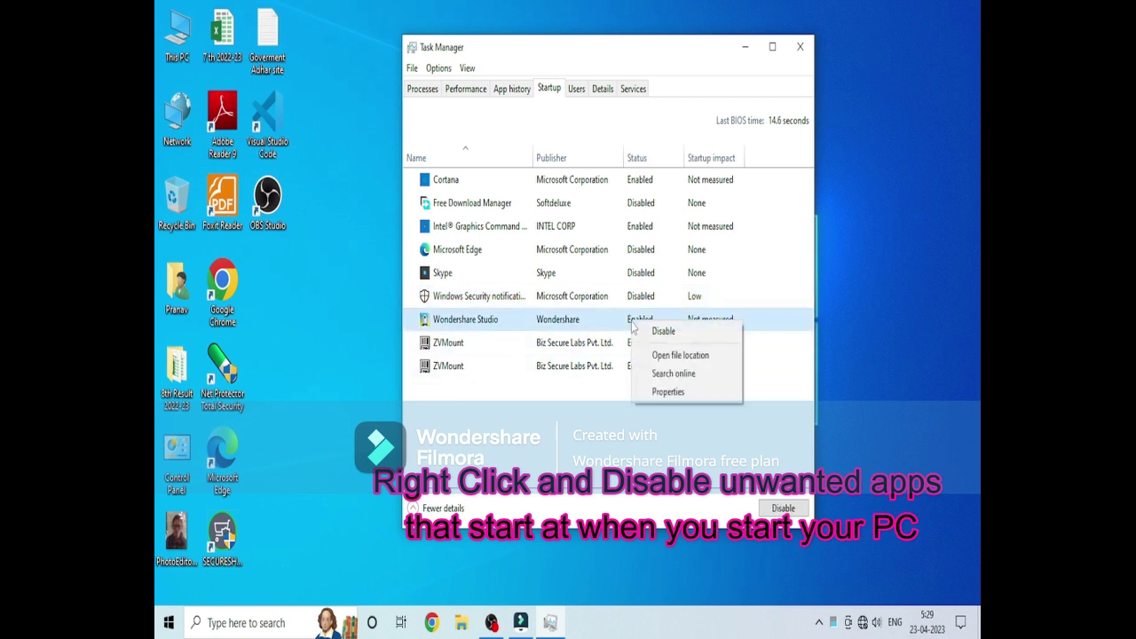
left_click(650, 329)
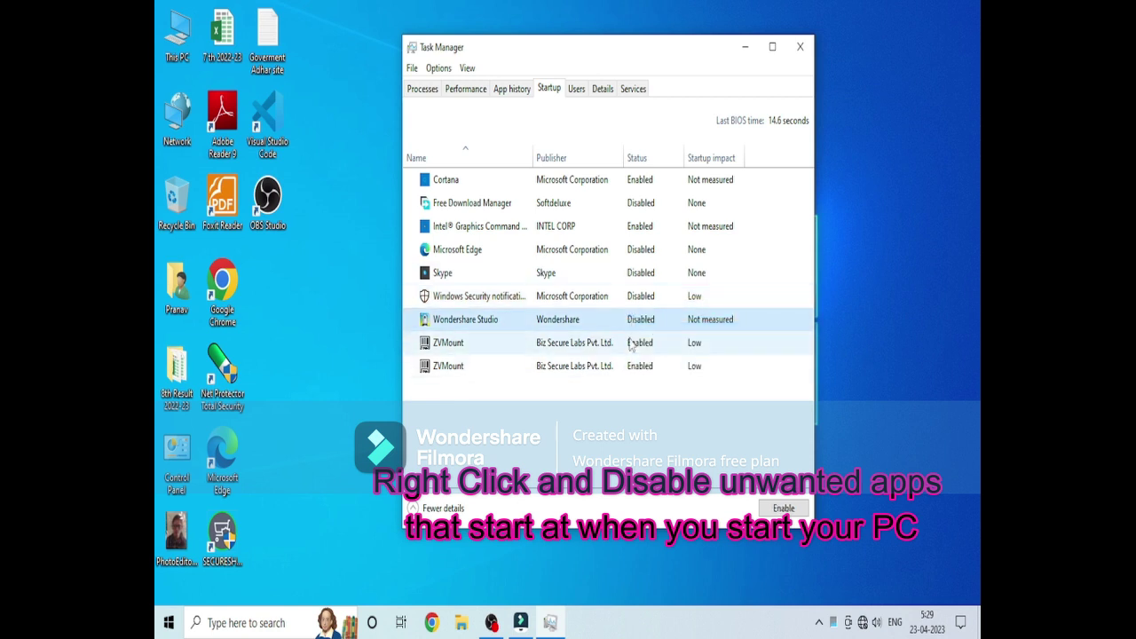
Disable both ZVMount entries from Biz Secure Labs at startup.
right_click(634, 345)
left_click(662, 353)
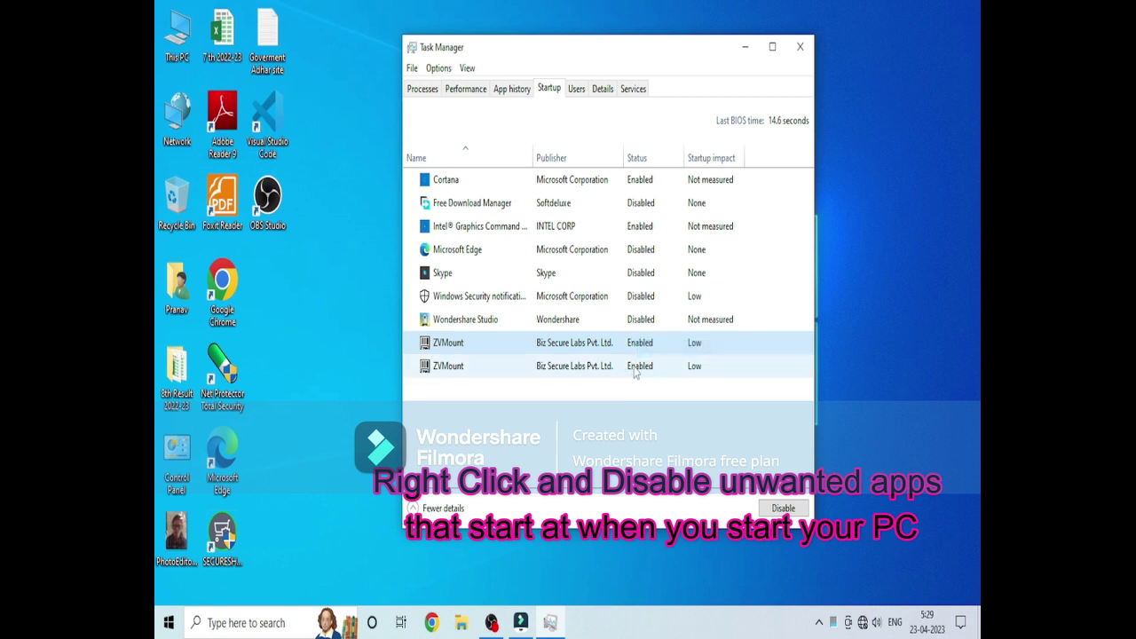
right_click(646, 365)
left_click(666, 373)
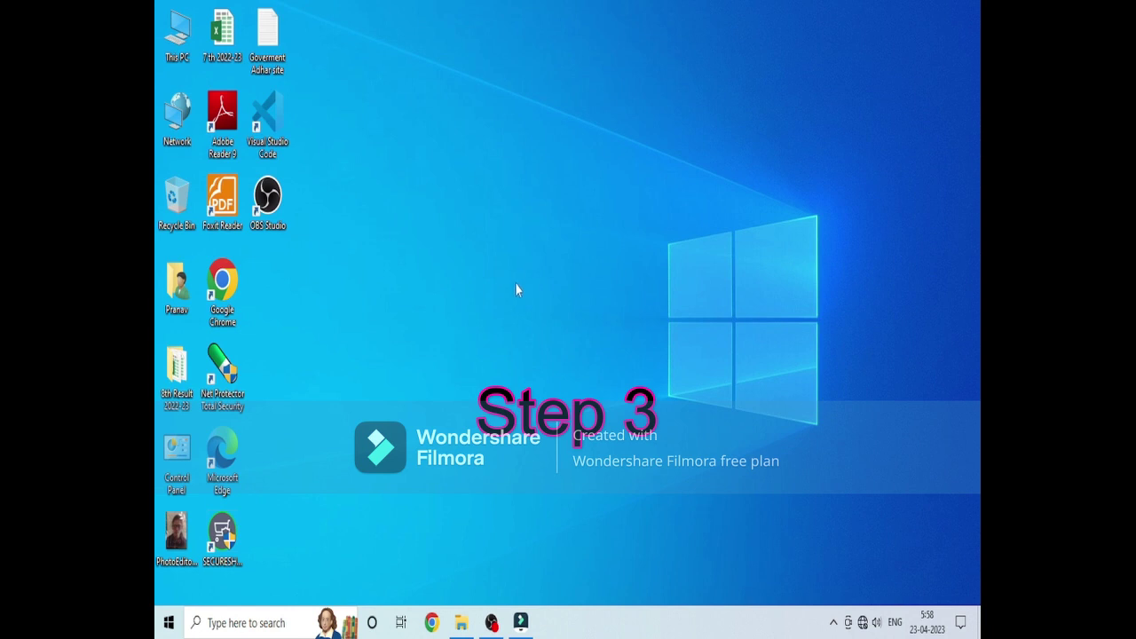
Find and launch the Run dialog, replace its existing command with "temp" and open the Windows Temp folder.
left_click(169, 622)
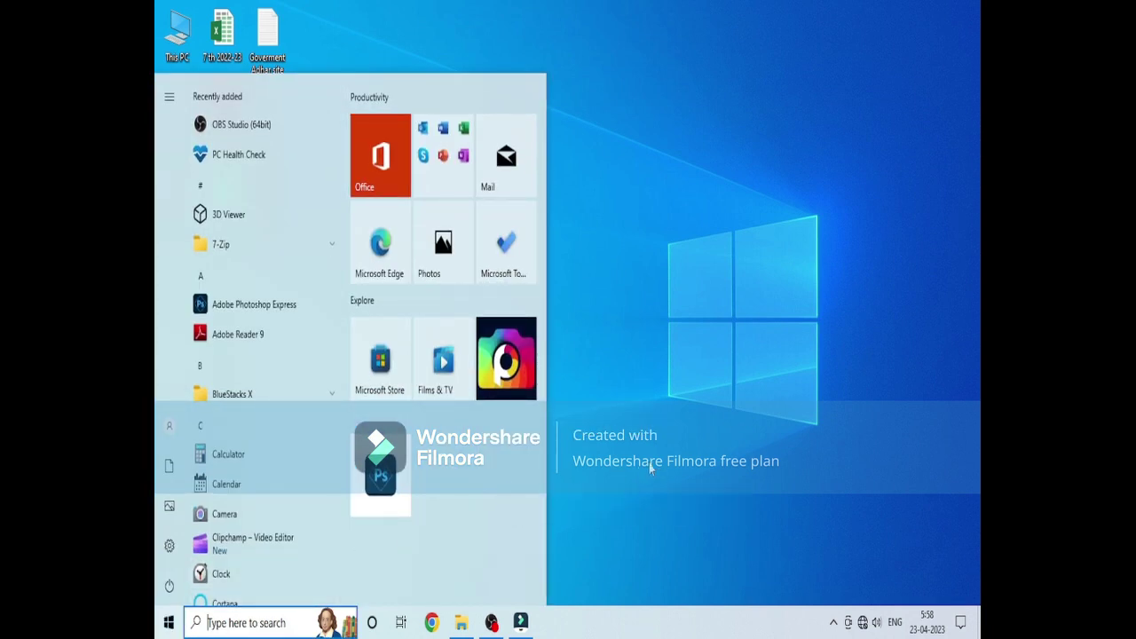
type("run")
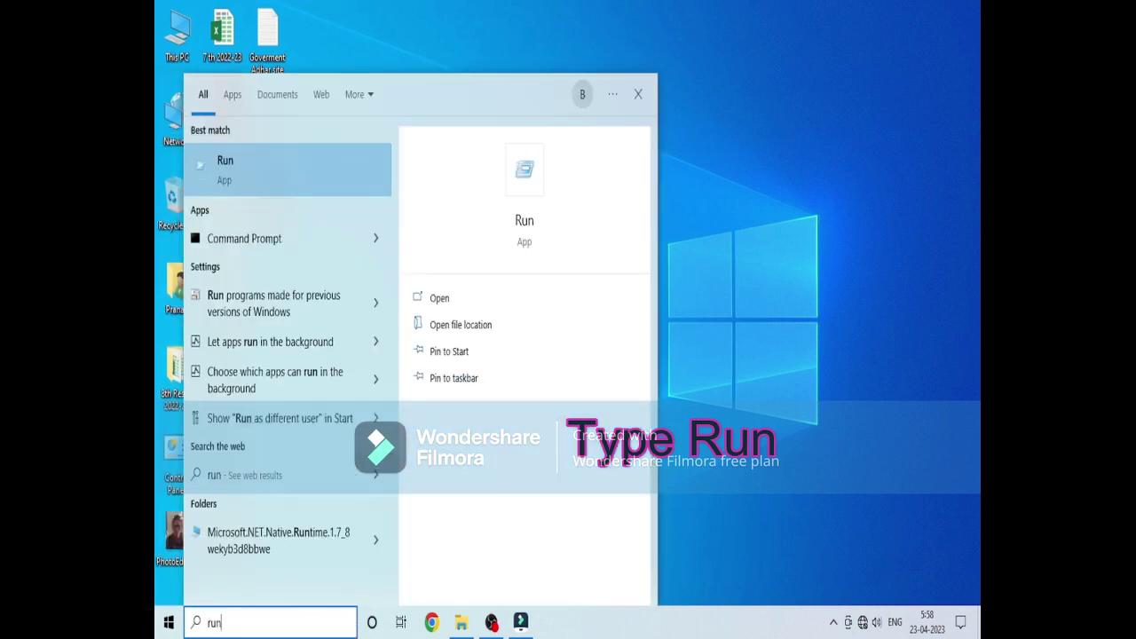
key("Return")
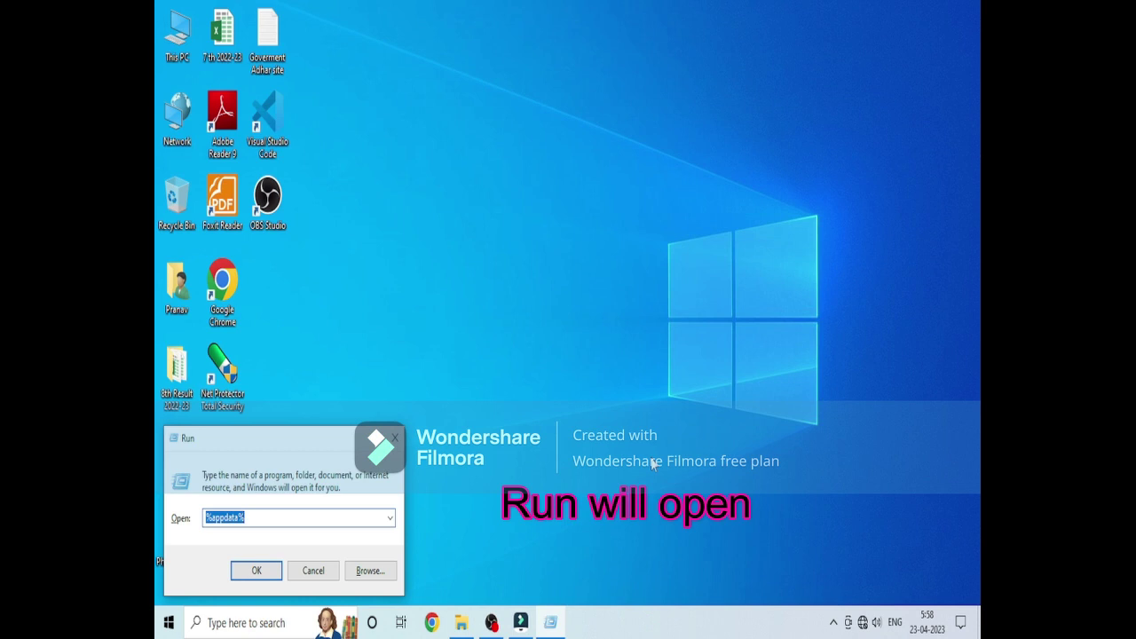
key("BackSpace")
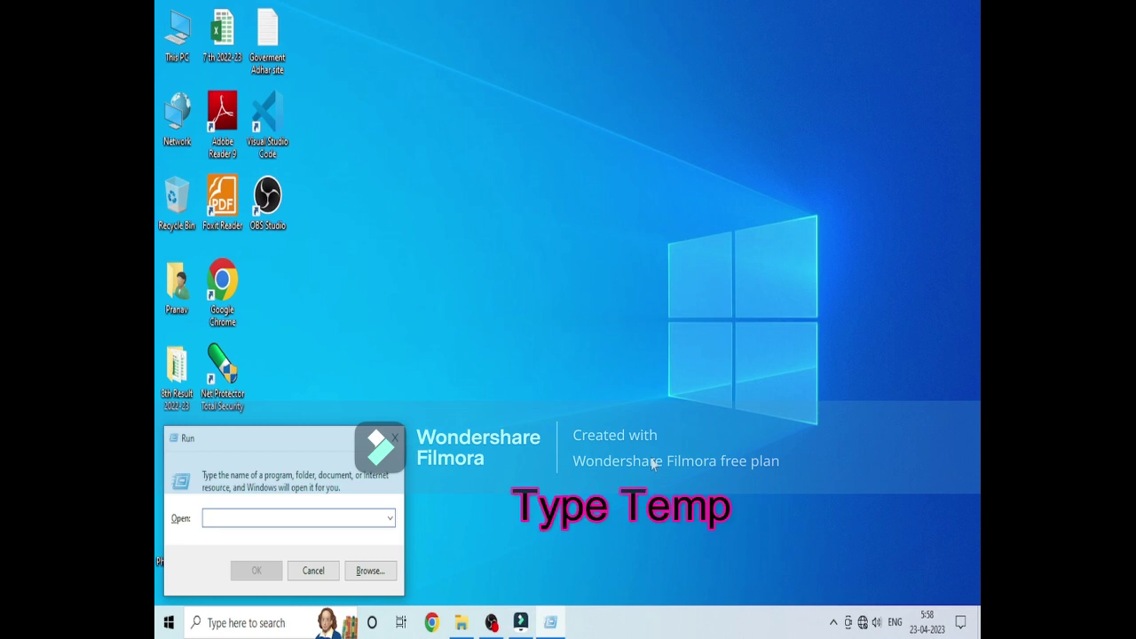
type("temp")
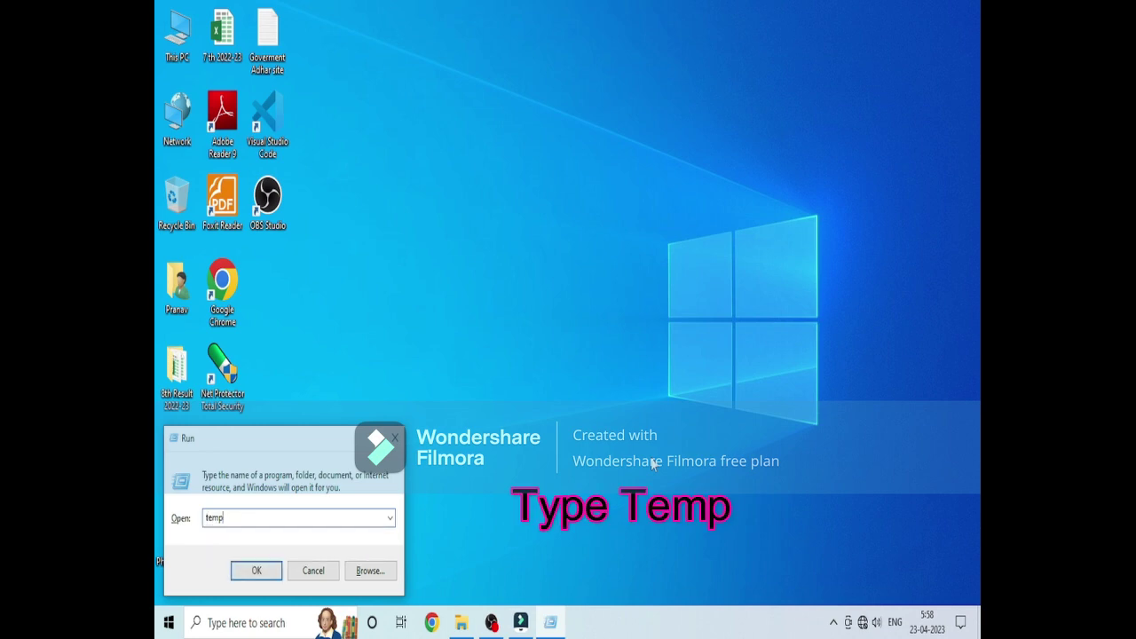
key("Return")
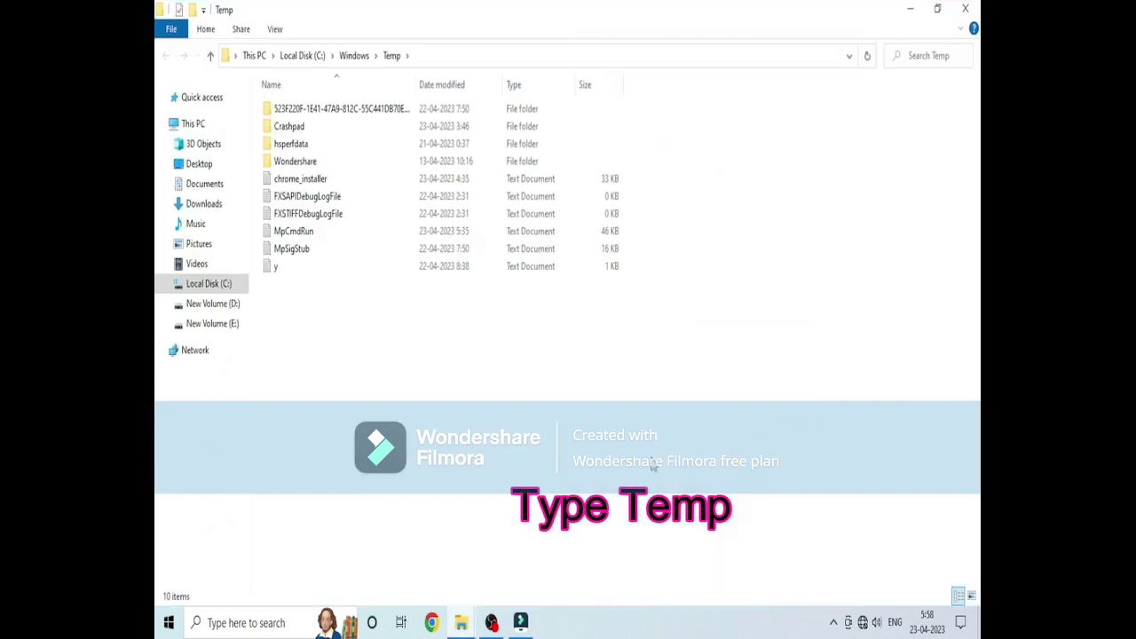
Delete all files and folders in the Windows Temp folder, skipping the items in use, and close the folder window.
key("ctrl+a")
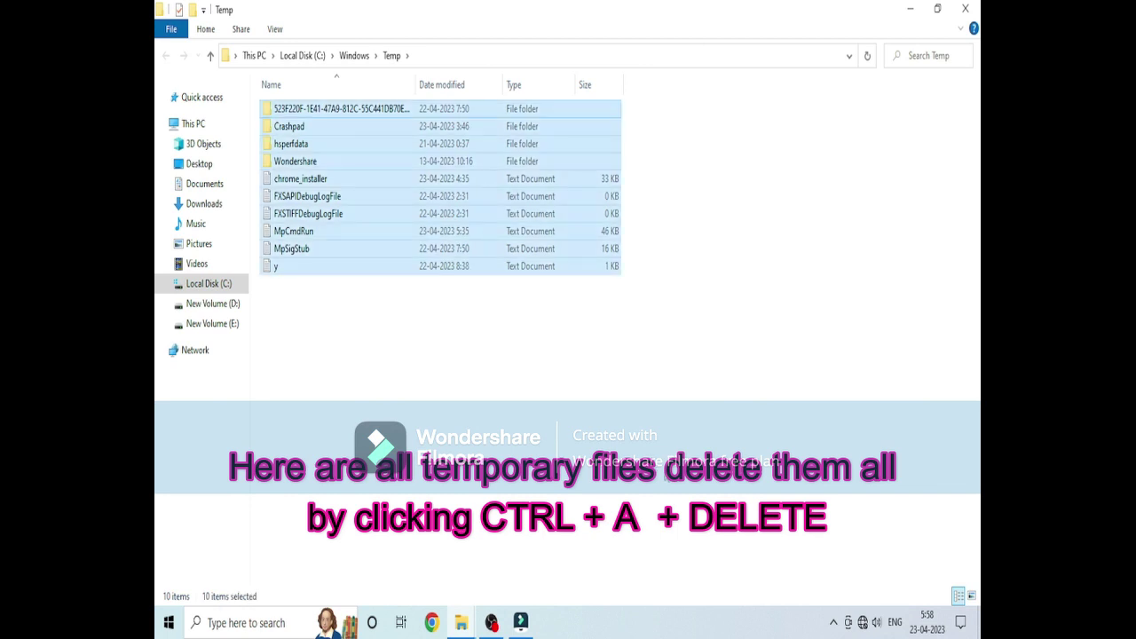
key("Delete")
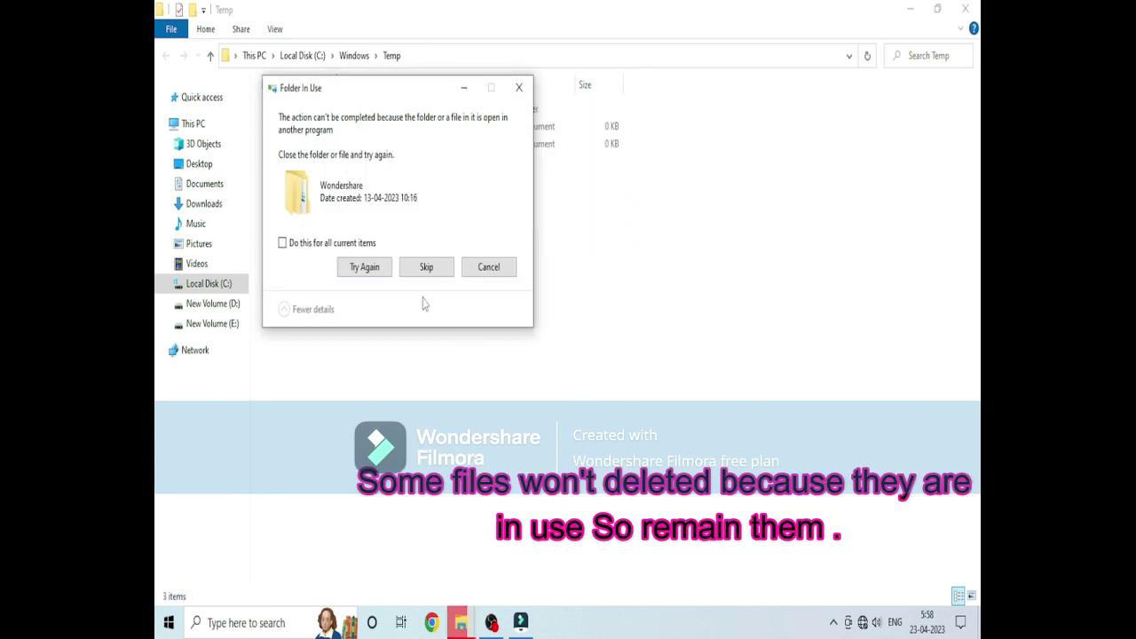
left_click(364, 264)
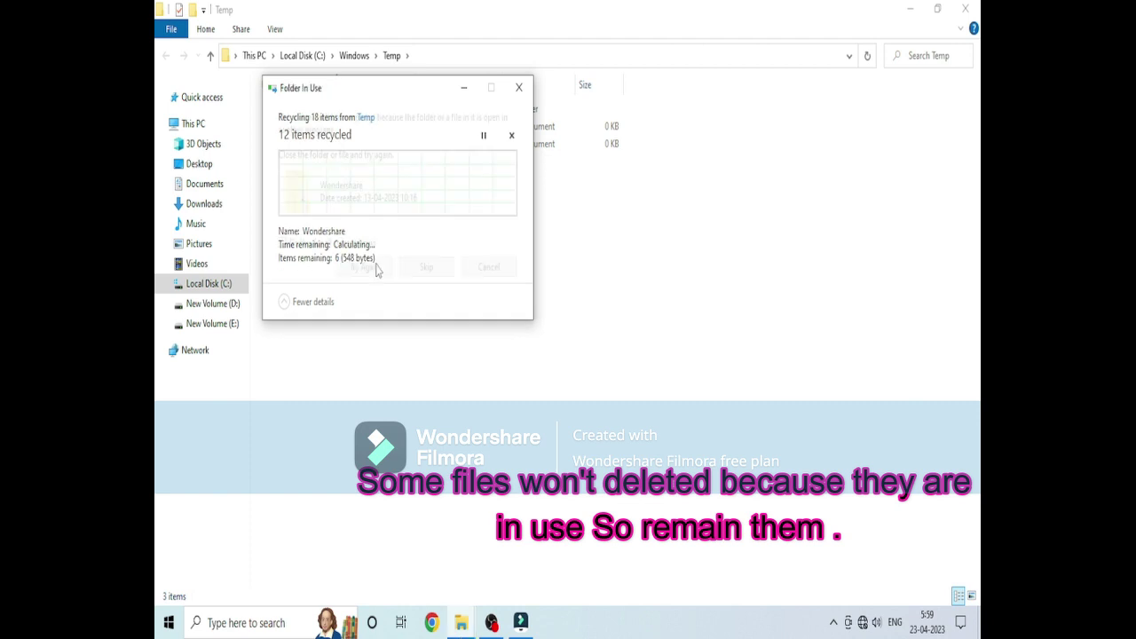
left_click(425, 269)
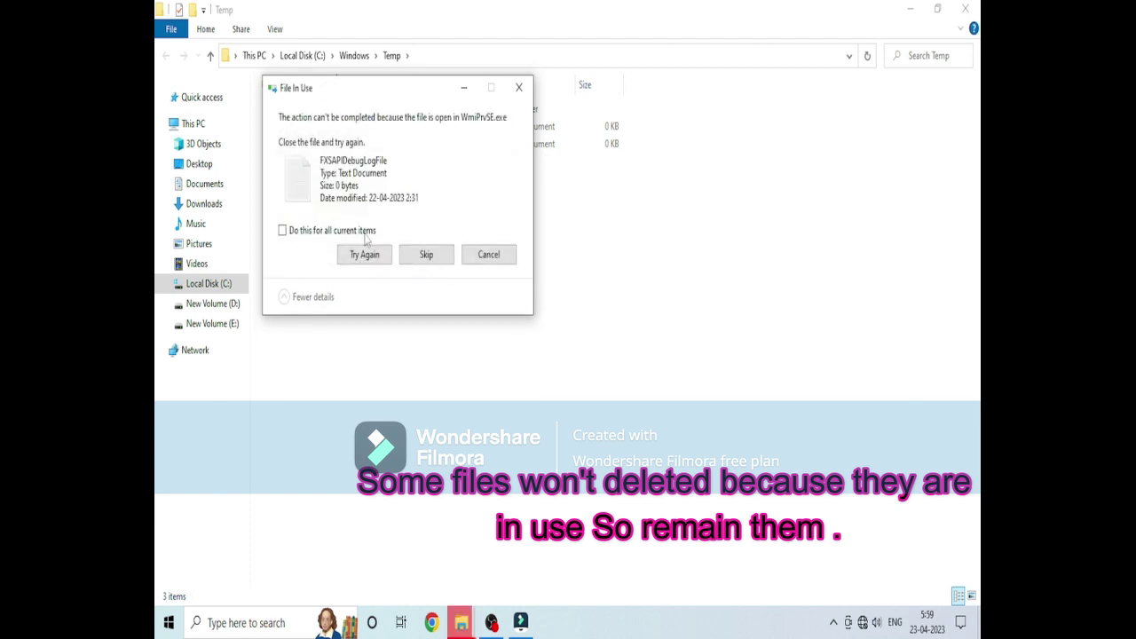
left_click(368, 238)
left_click(425, 256)
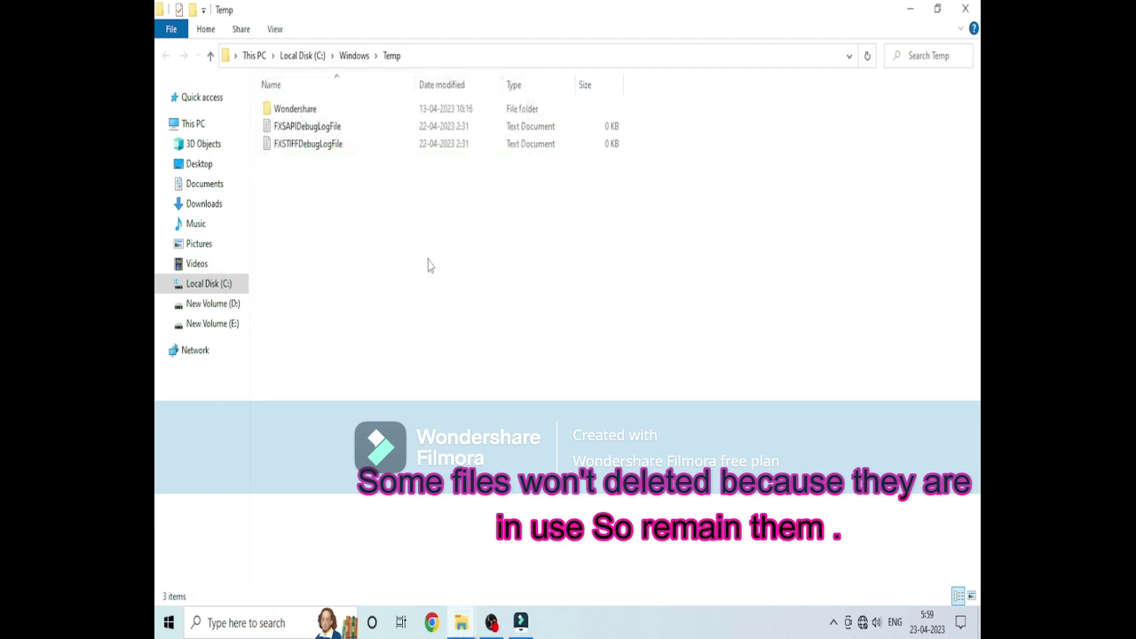
left_click(971, 8)
Open the user's local Temp folder by running "%temp%" from the Run dialog.
key("super+r")
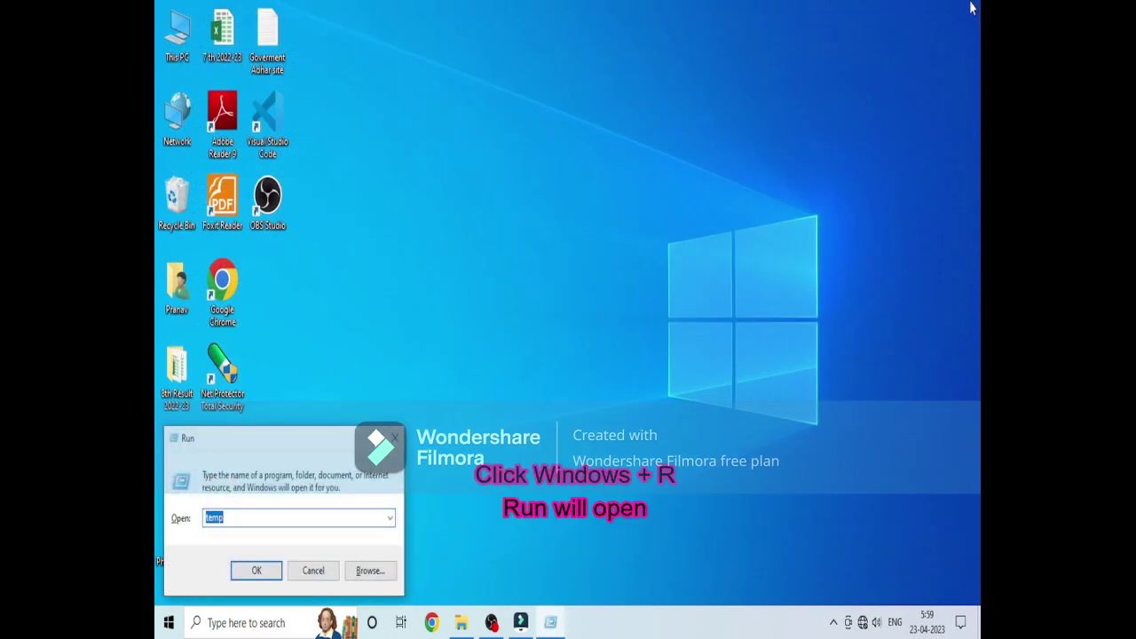
key("Home")
type("%")
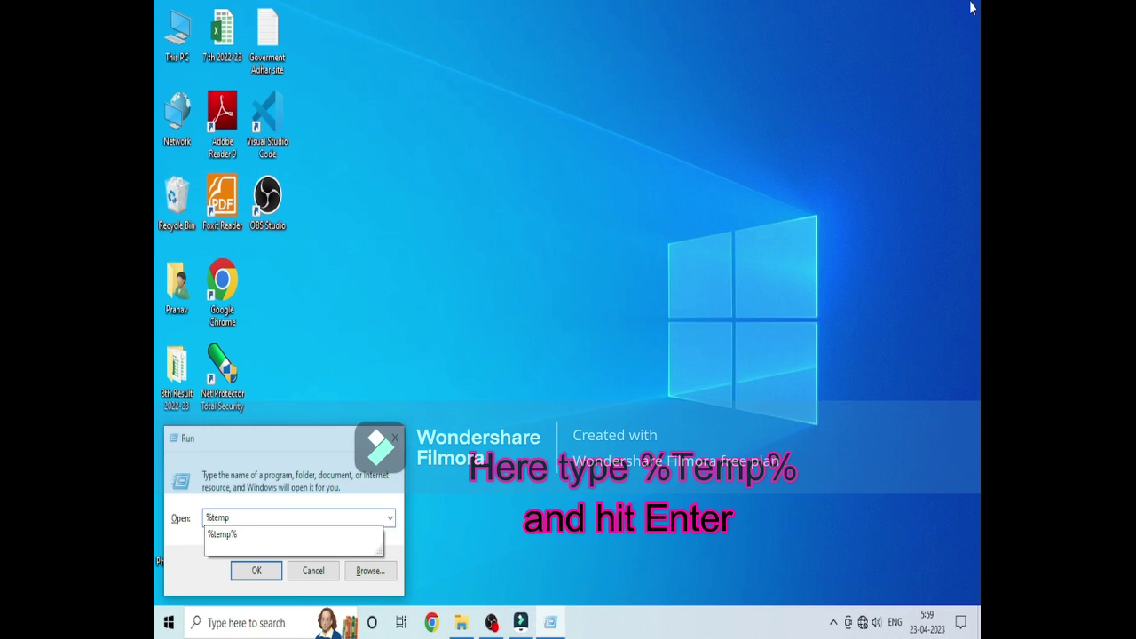
key("End")
type("%")
key("Return")
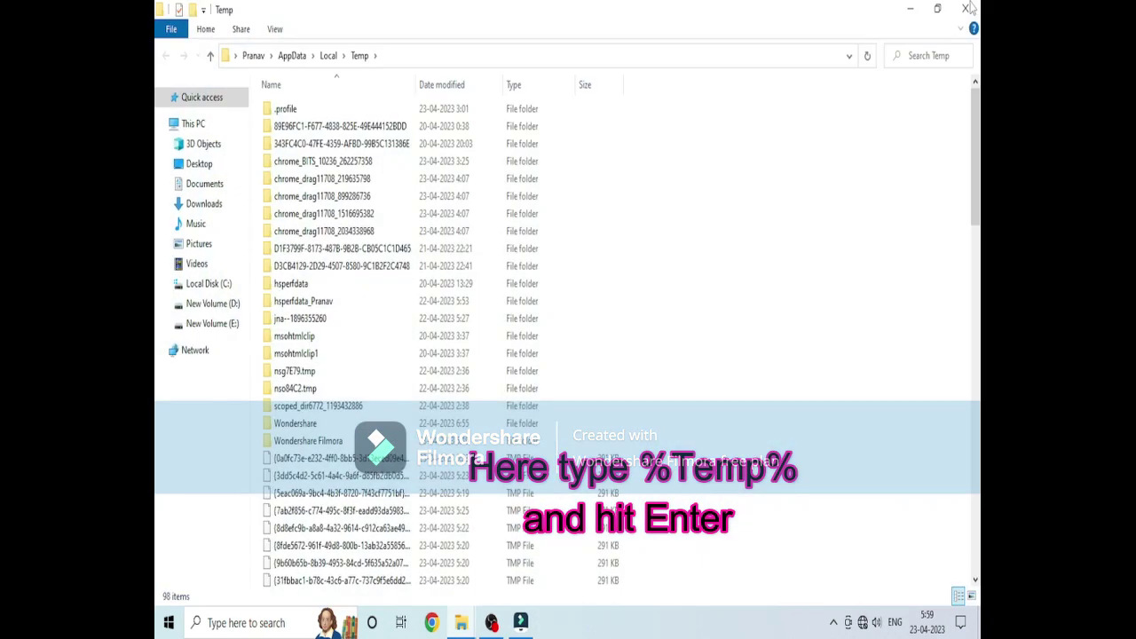
Delete all files and folders in the local Temp folder, skipping all items in use, and close the folder window.
key("ctrl+a")
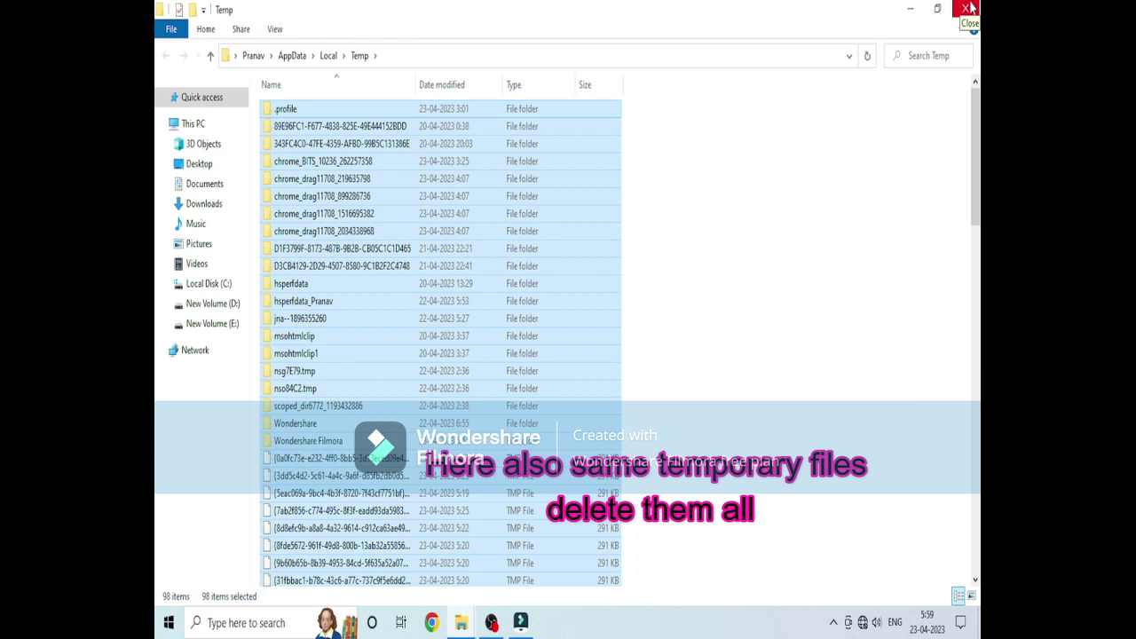
key("Delete")
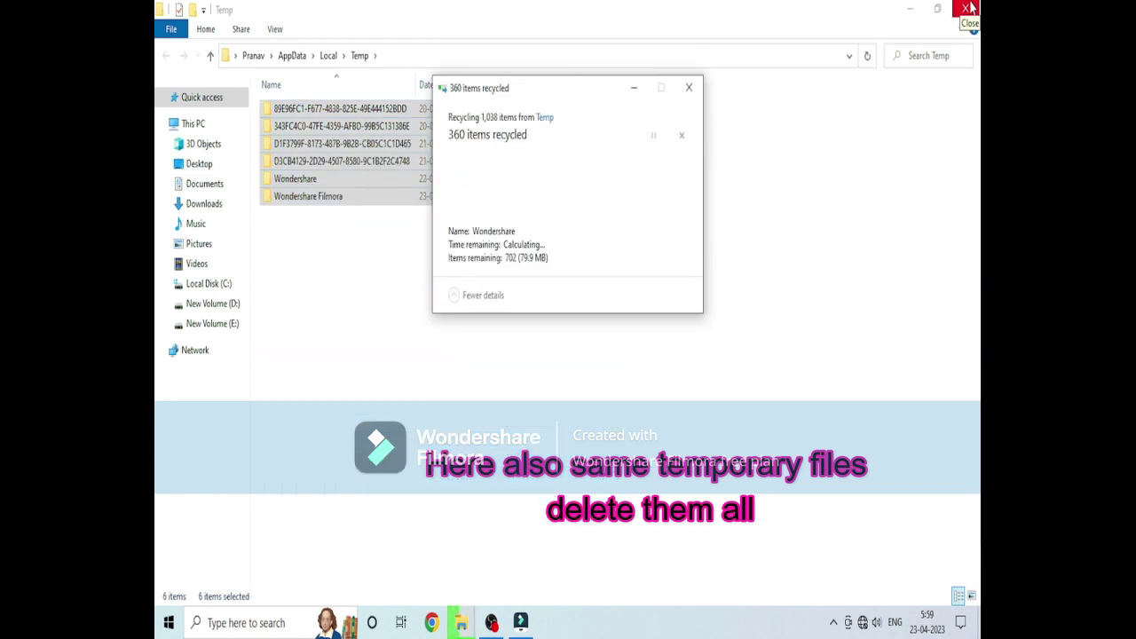
left_click(479, 245)
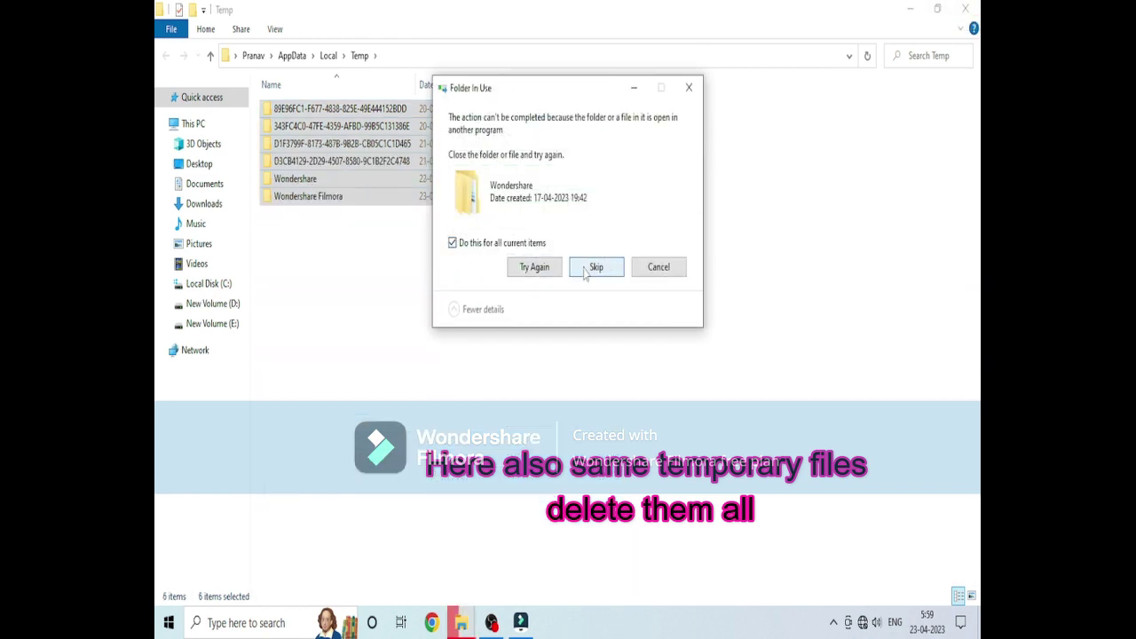
left_click(592, 268)
left_click(538, 231)
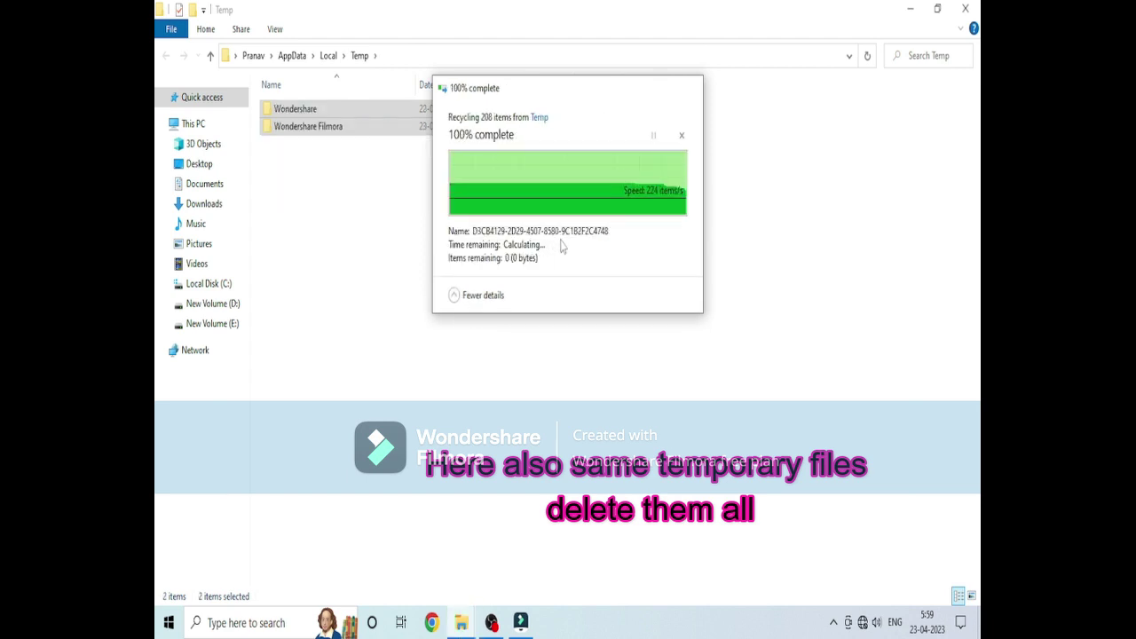
left_click(966, 9)
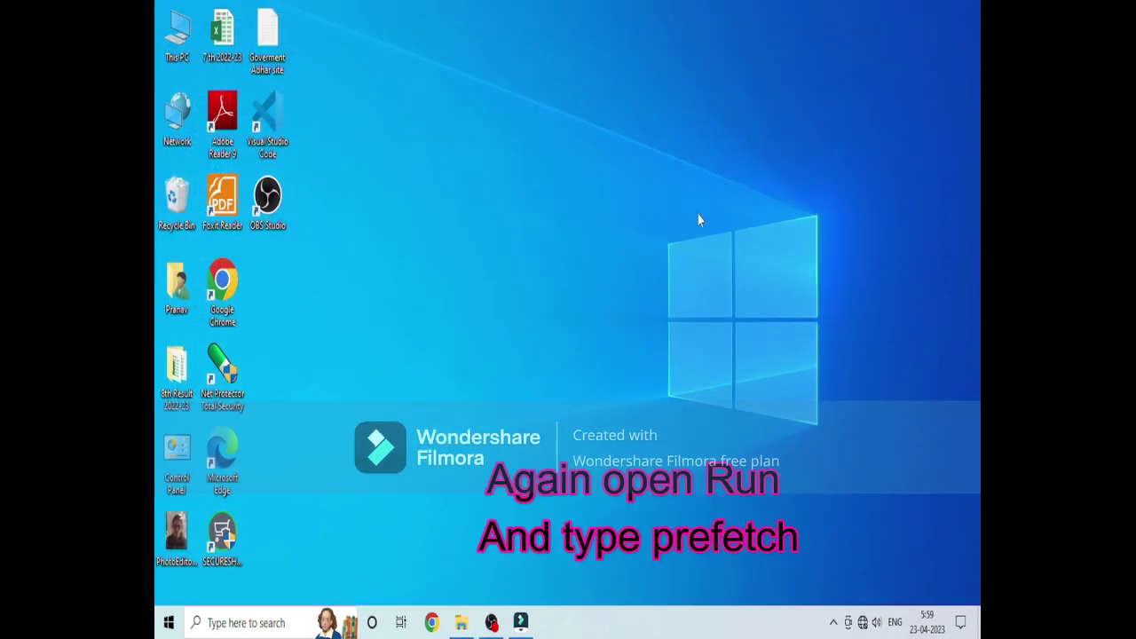
Open the Windows Prefetch folder by running "prefetch" from the Run dialog.
key("super+r")
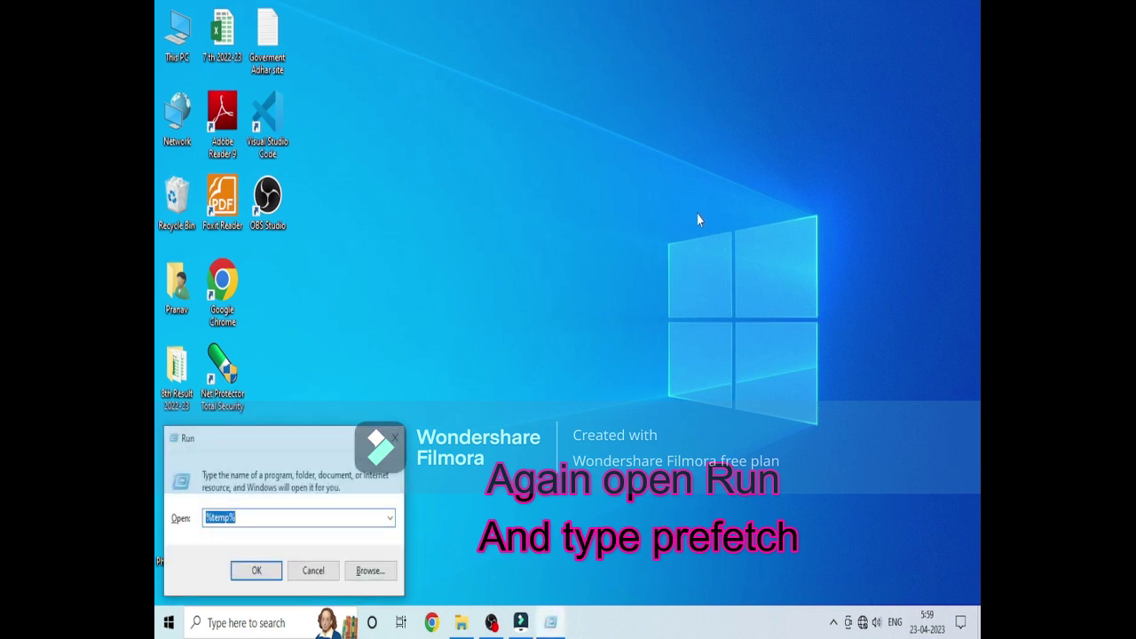
type("pre")
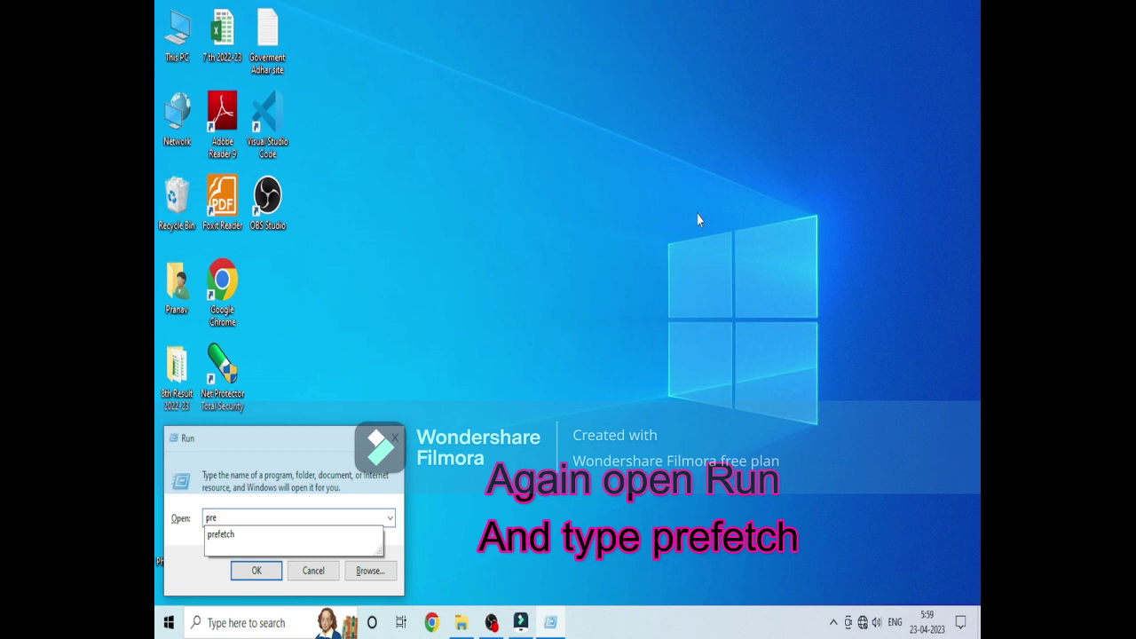
type("fetv")
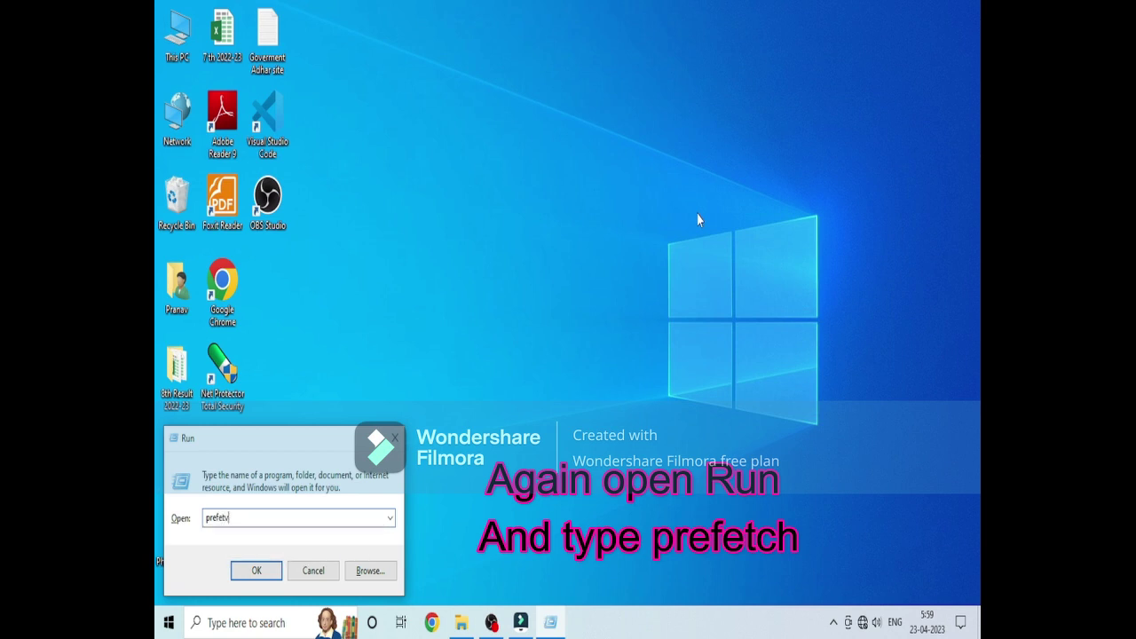
key("BackSpace")
key("BackSpace")
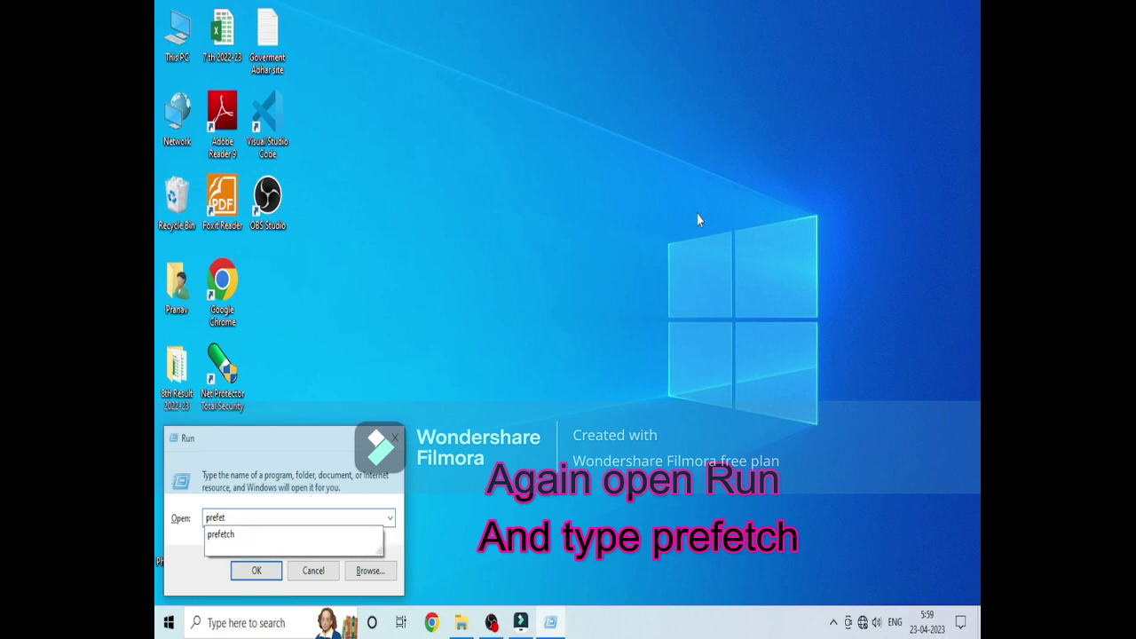
type("ch")
key("Return")
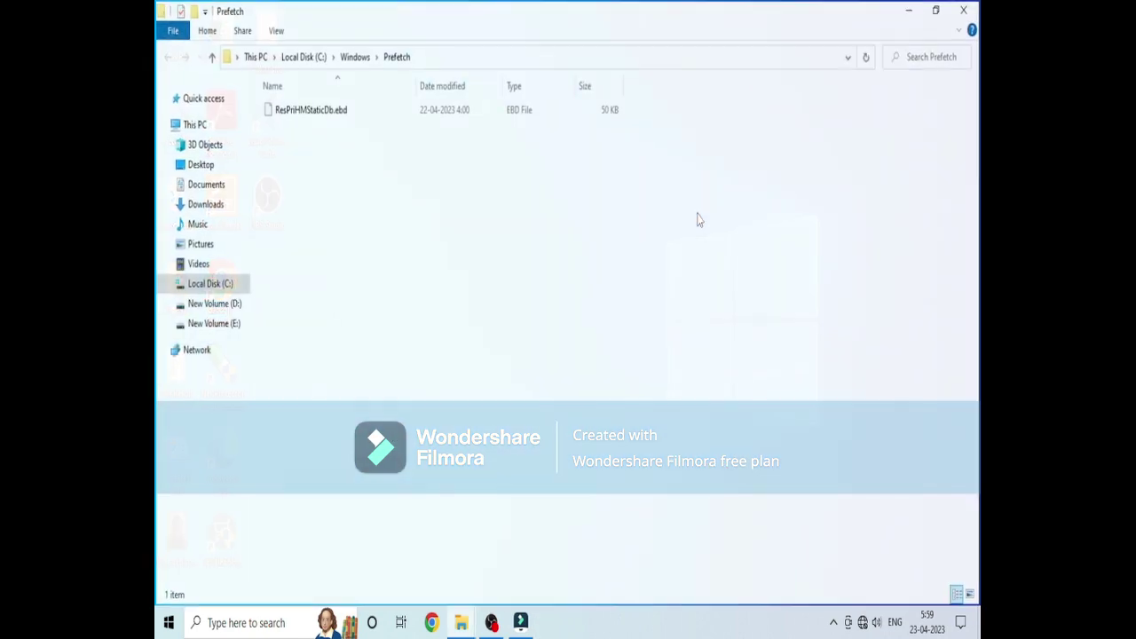
Delete everything in the Prefetch folder and close its window.
key("ctrl+a")
key("Delete")
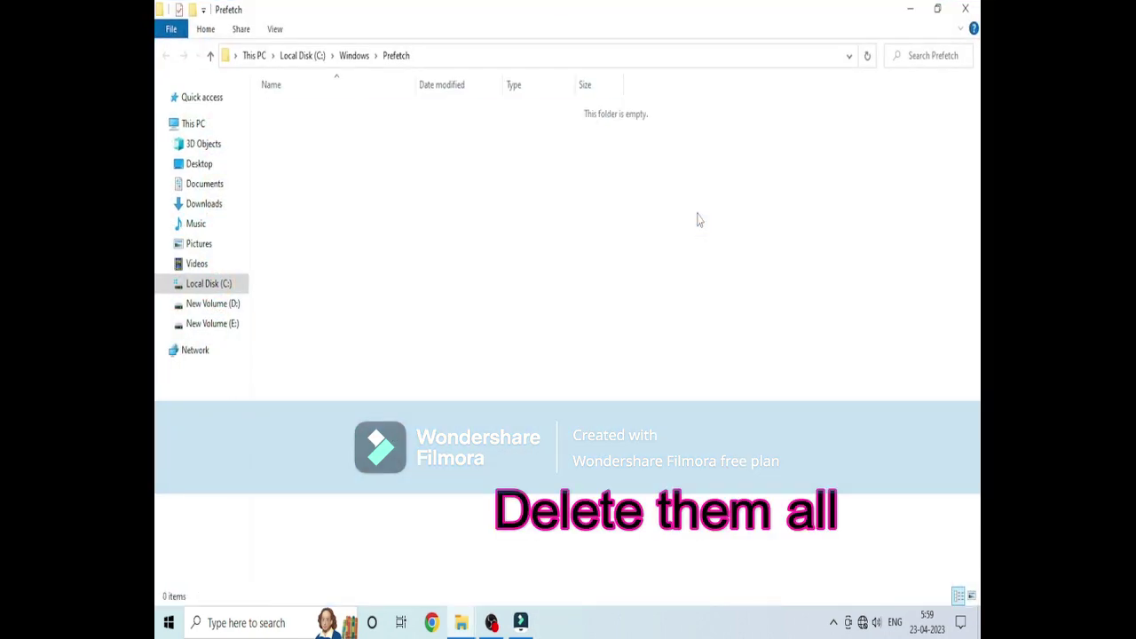
left_click(965, 8)
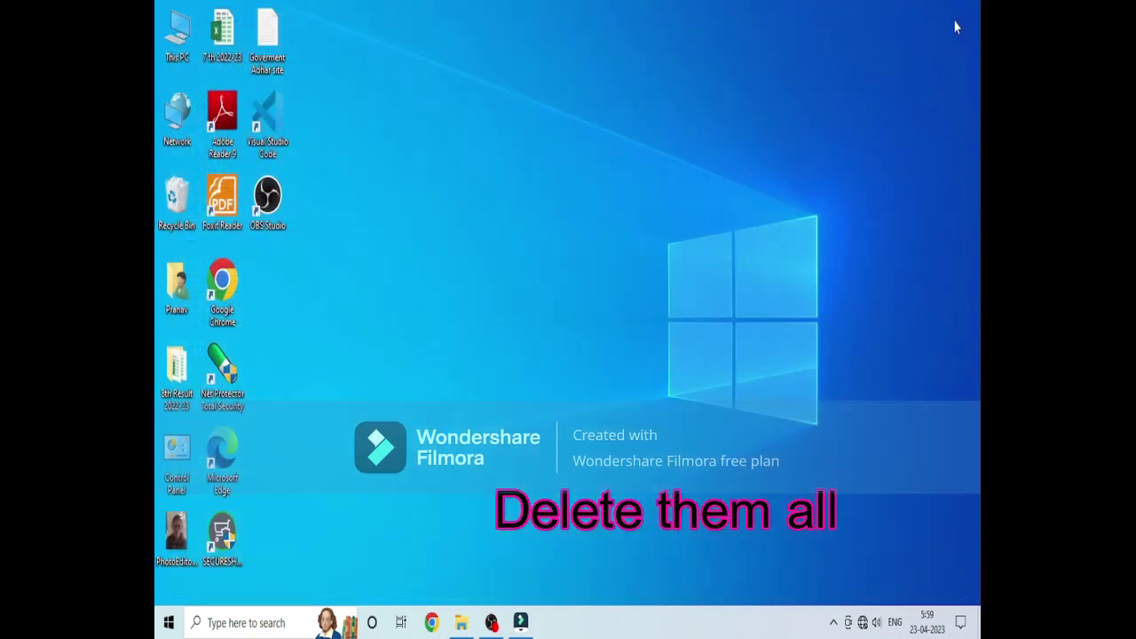
Permanently delete all items in the Recycle Bin, granting administrator permission for all current items.
double_click(177, 200)
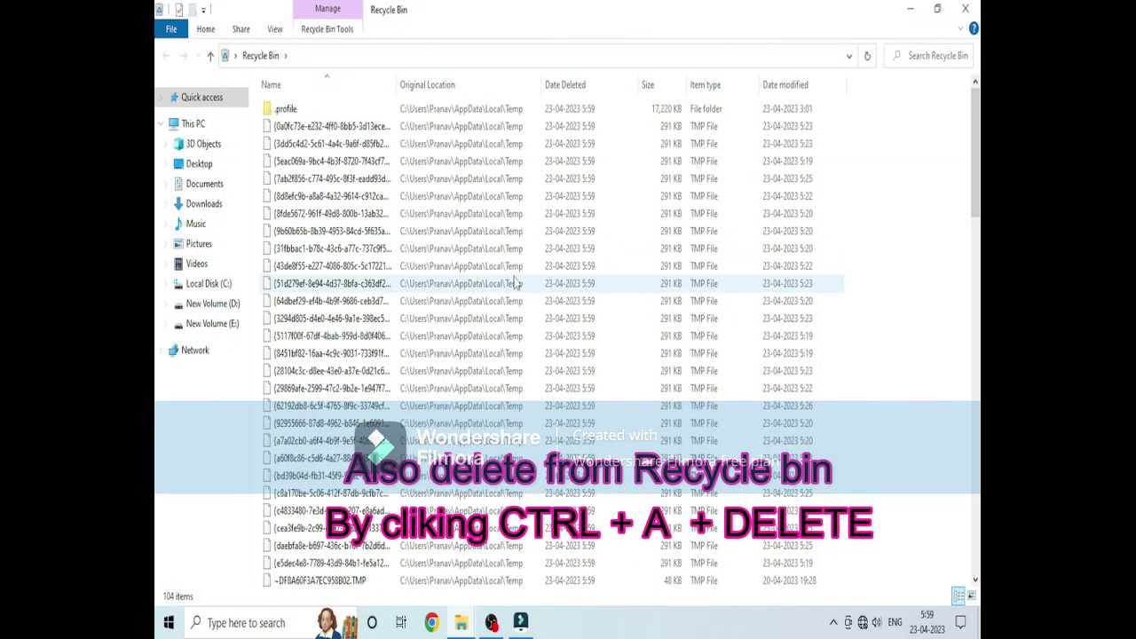
key("ctrl+a")
key("Delete")
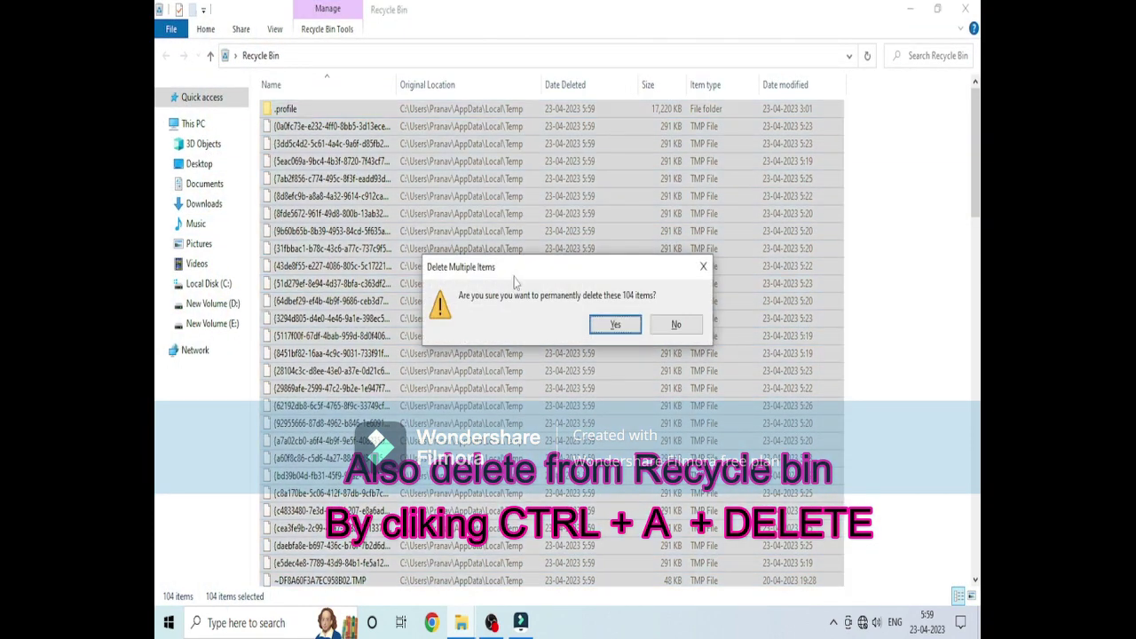
key("Return")
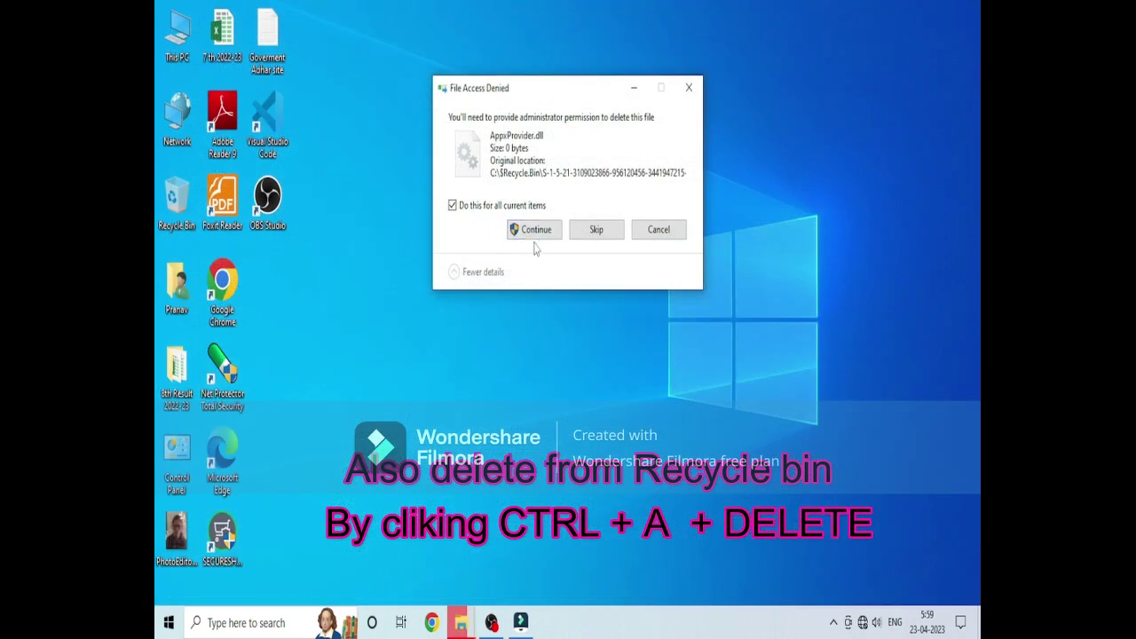
left_click(535, 230)
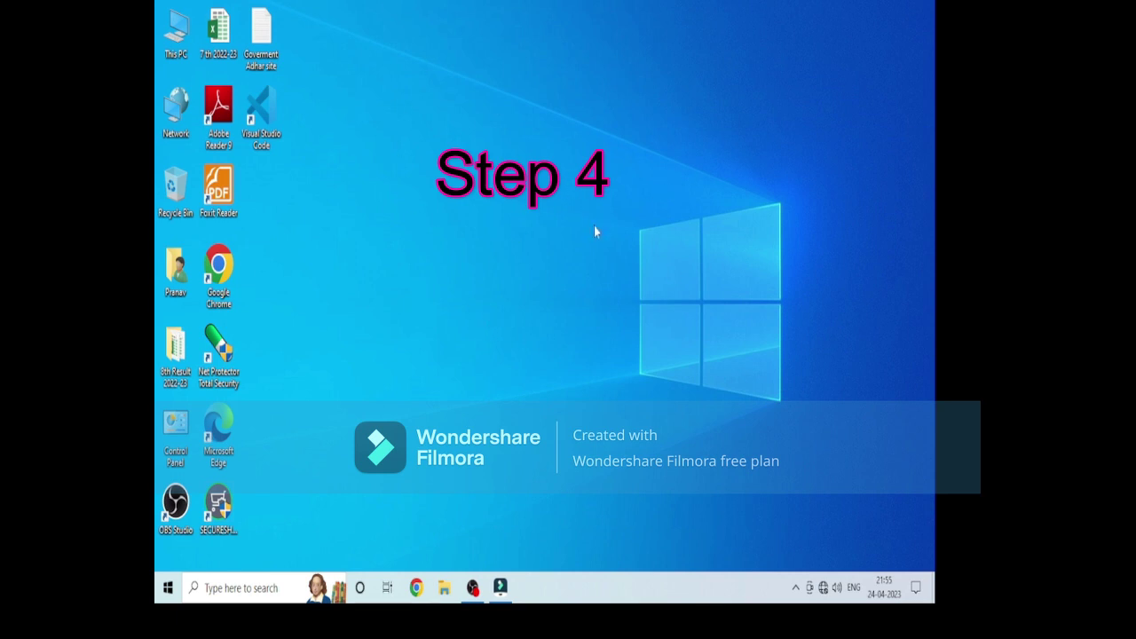
Search Windows for "Advance sys" and open View advanced system settings.
left_click(167, 588)
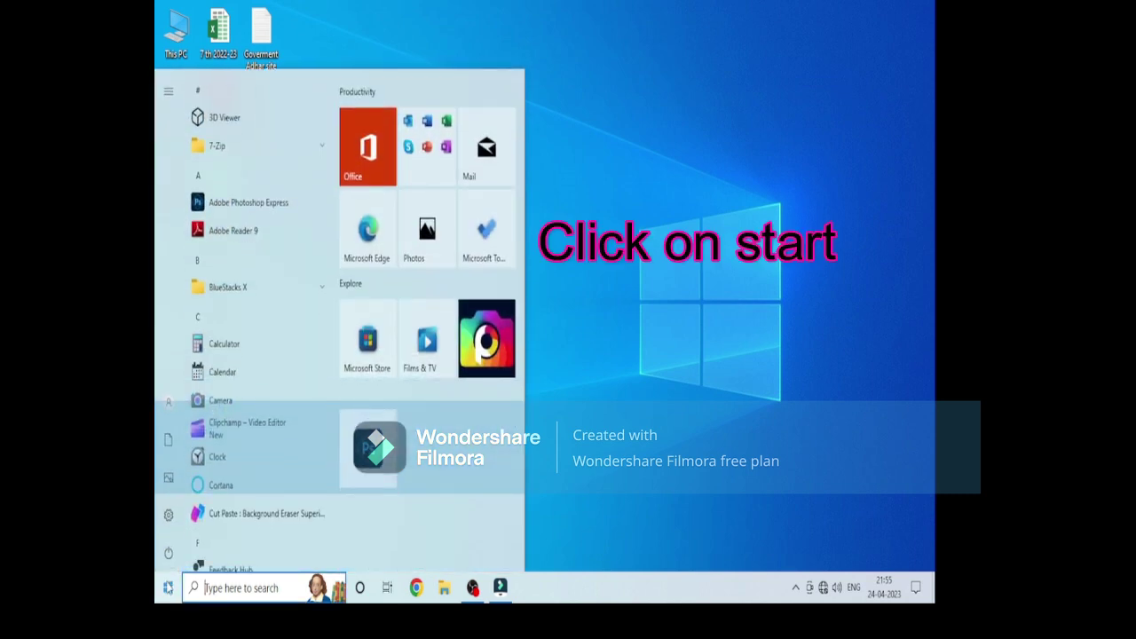
type("A")
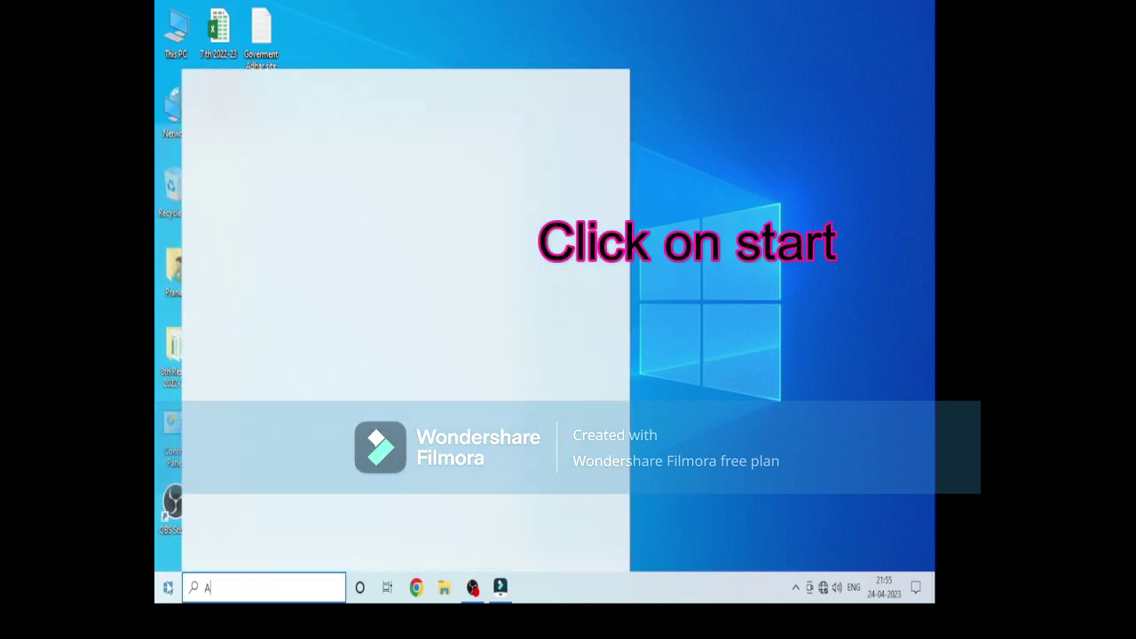
type("dv")
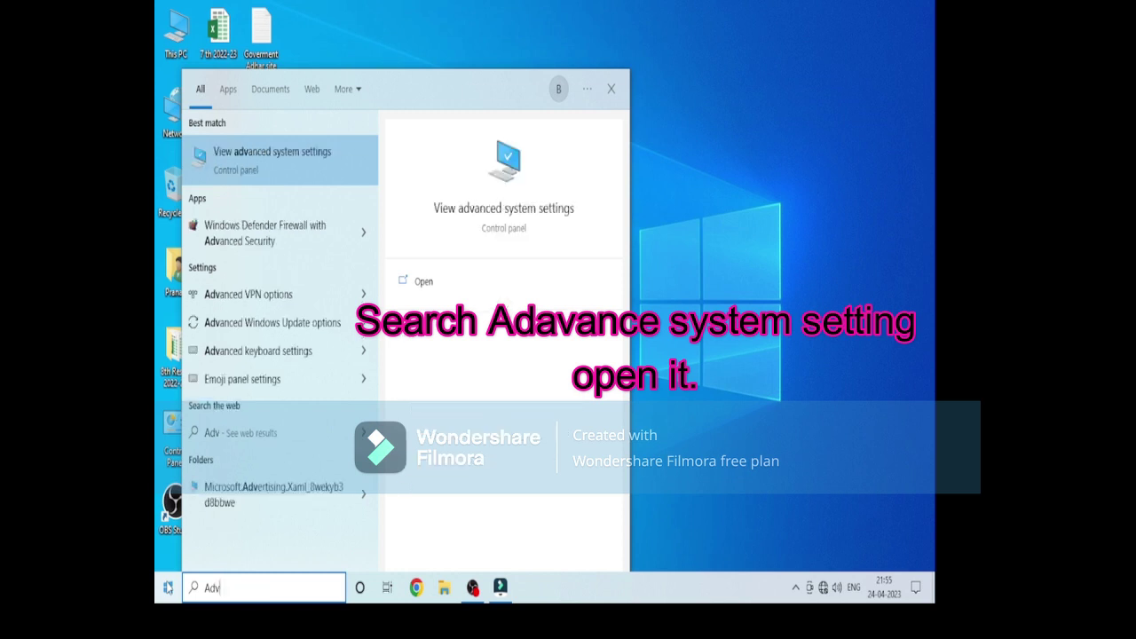
type("ance sys")
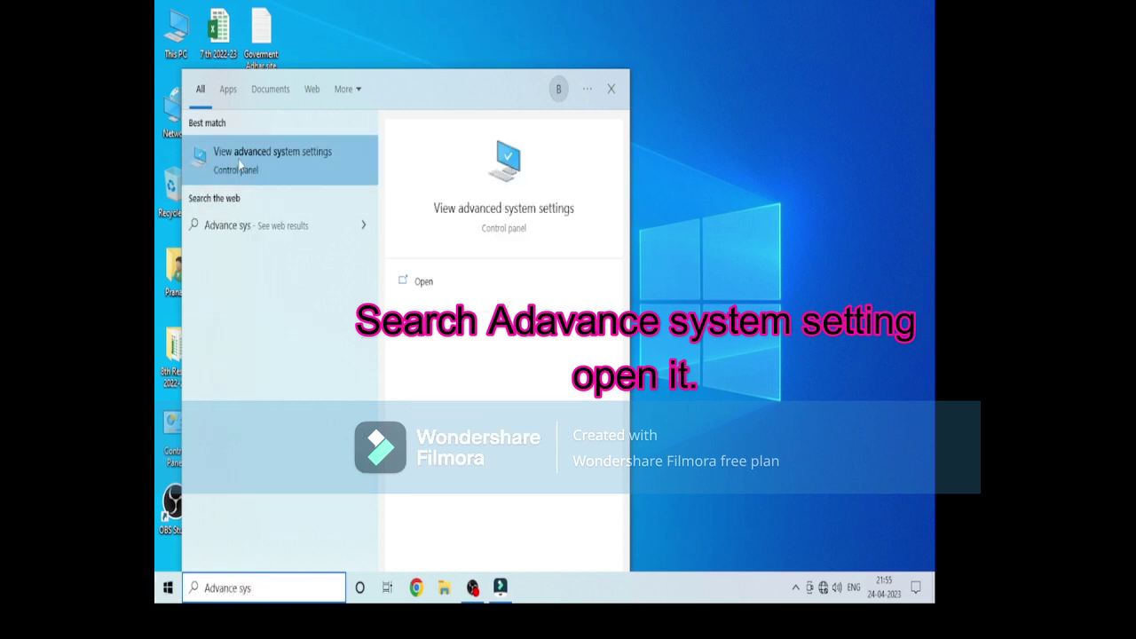
left_click(292, 158)
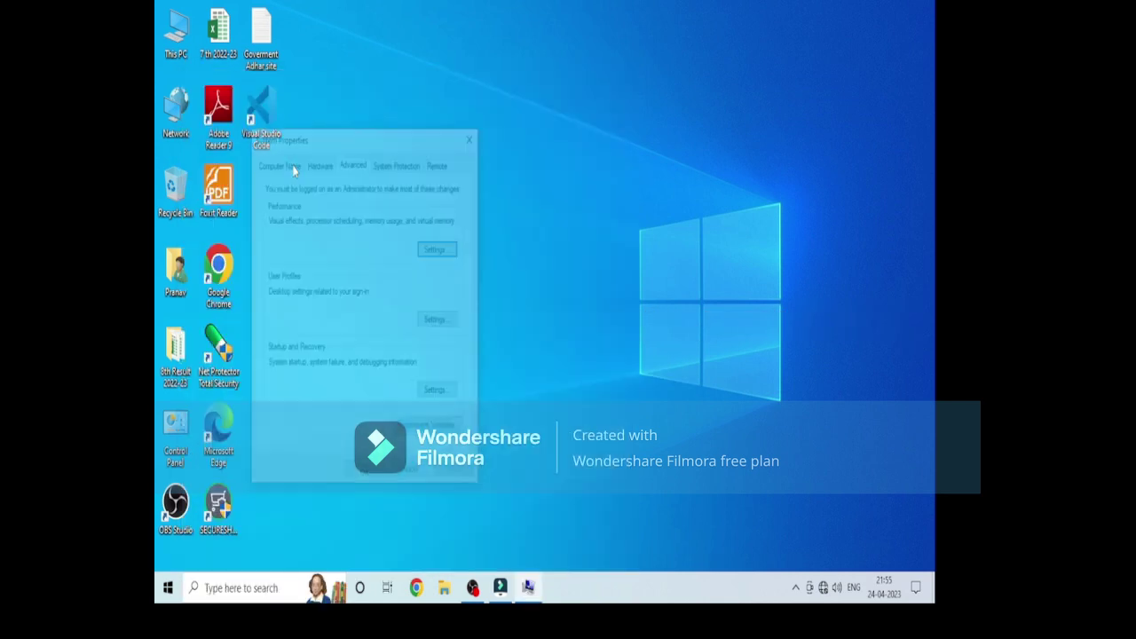
Set the Performance visual effects to "Adjust for best performance", apply the change and close System Properties.
left_click_drag(364, 132, 493, 105)
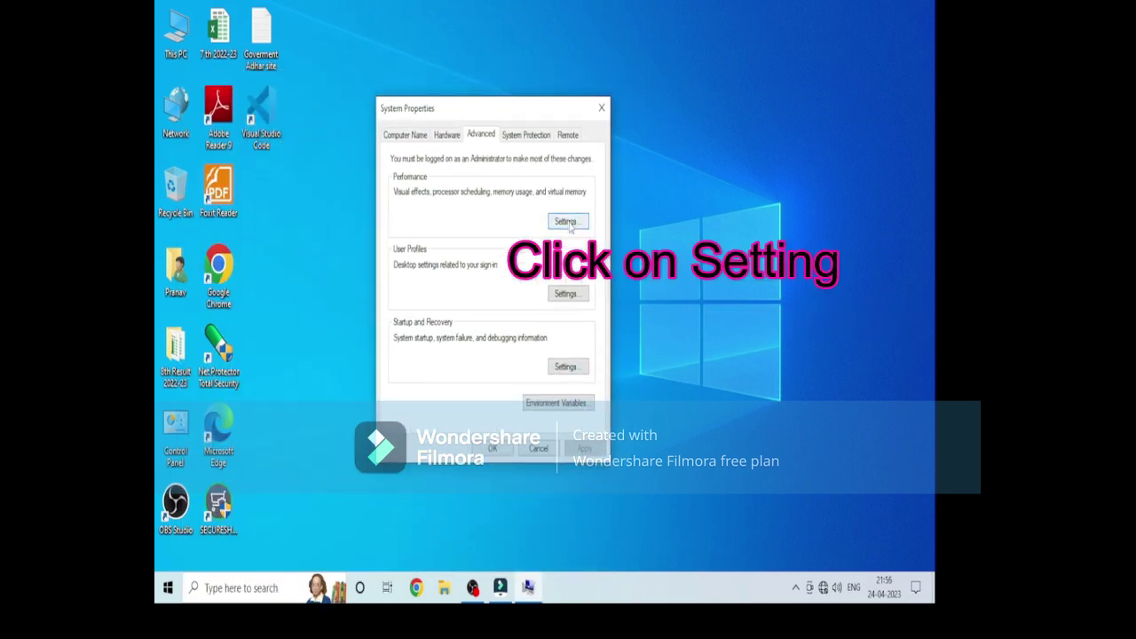
left_click(568, 221)
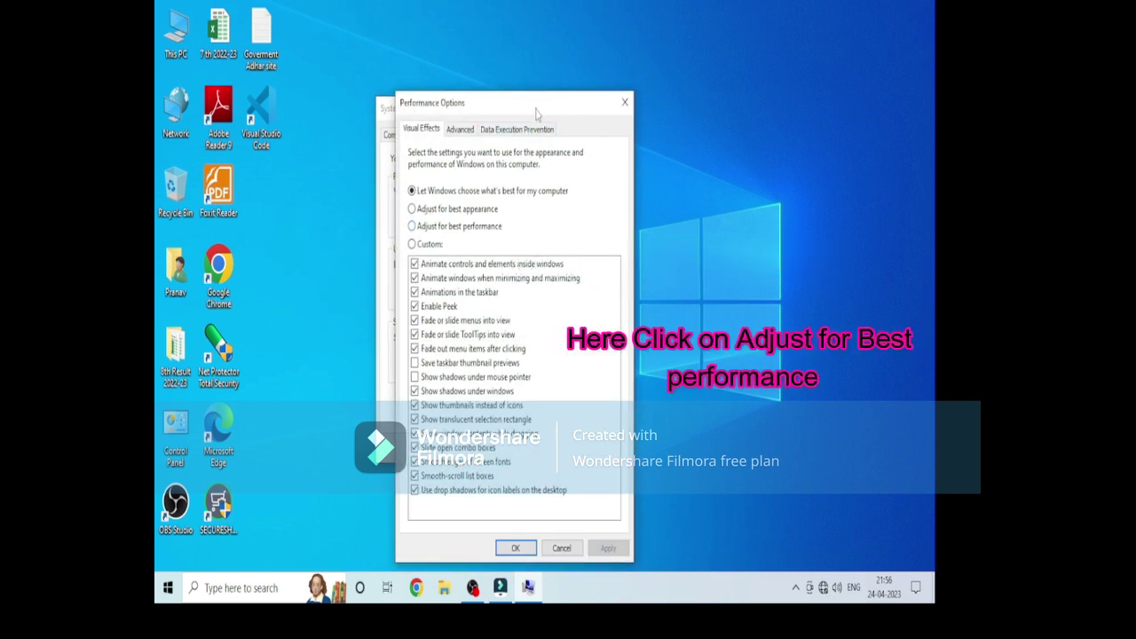
left_click_drag(535, 110, 537, 88)
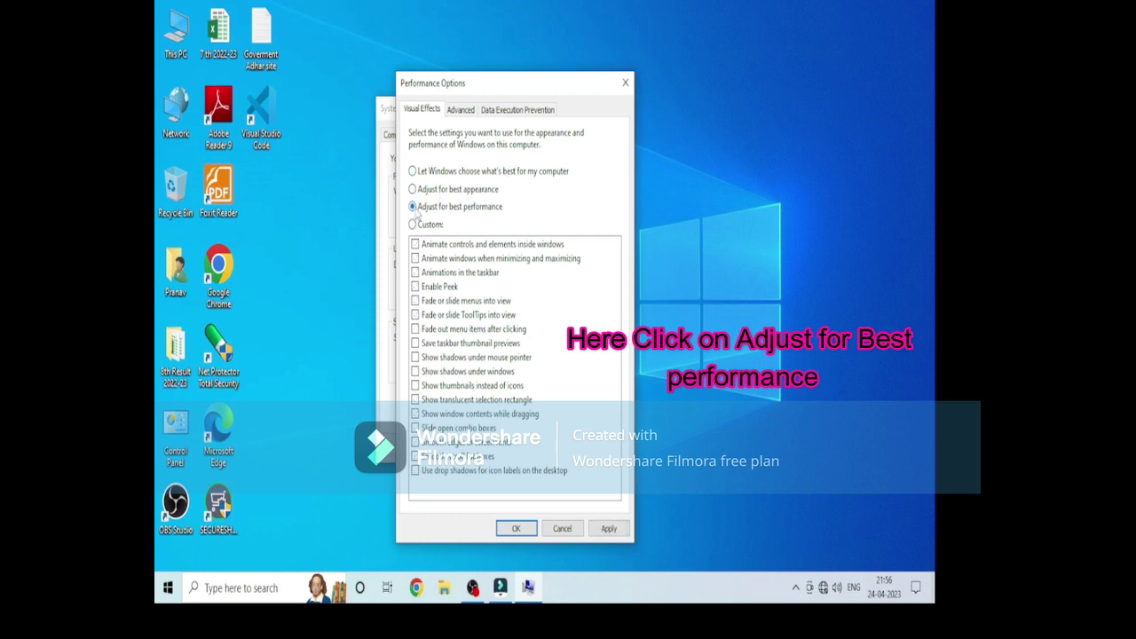
left_click(611, 535)
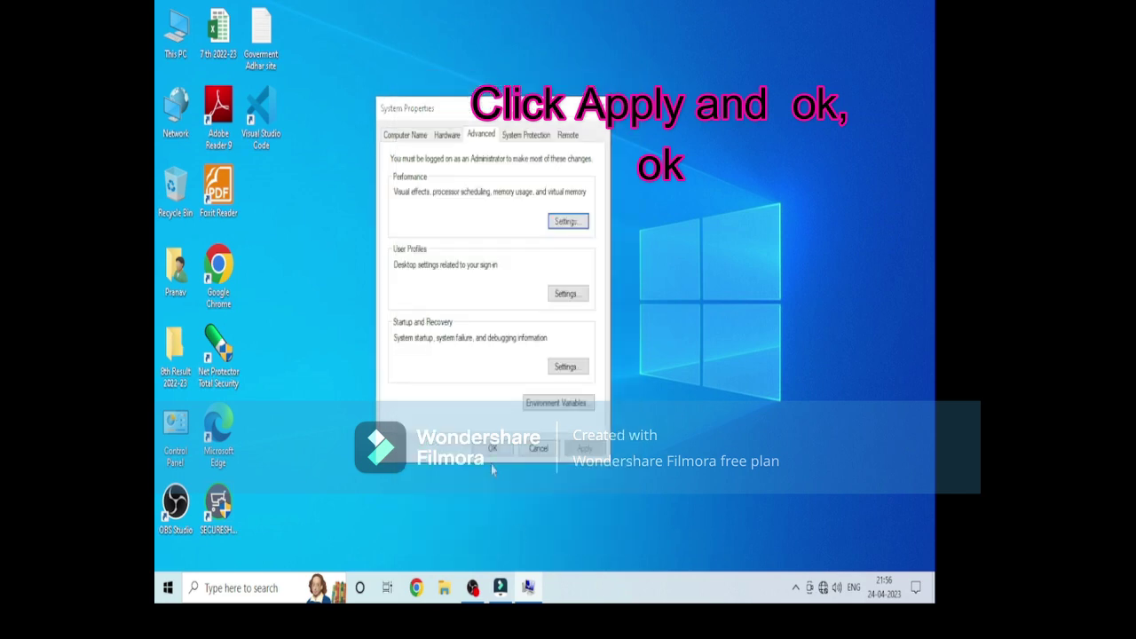
left_click(493, 448)
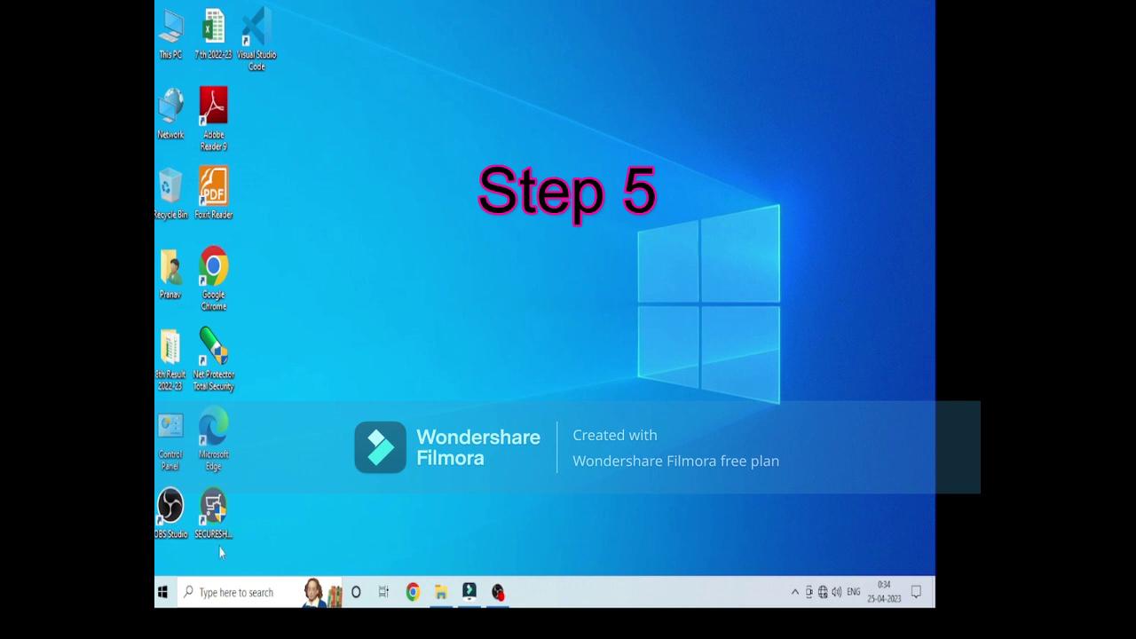
Search Windows for "Defrag" and open Defragment and Optimize Drives.
left_click(162, 592)
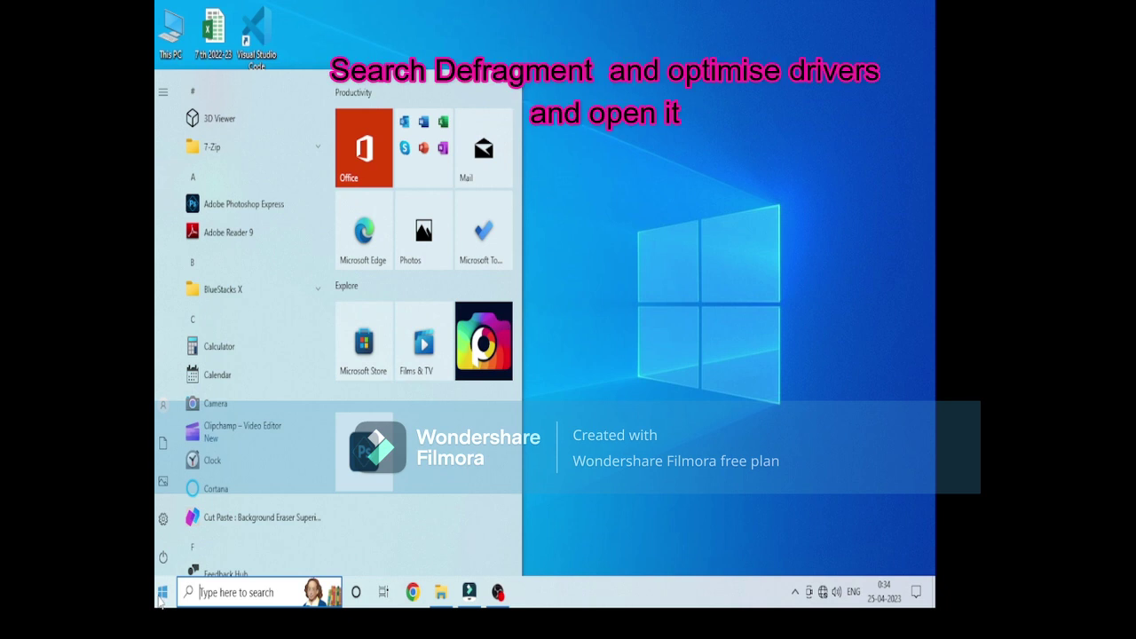
type("D")
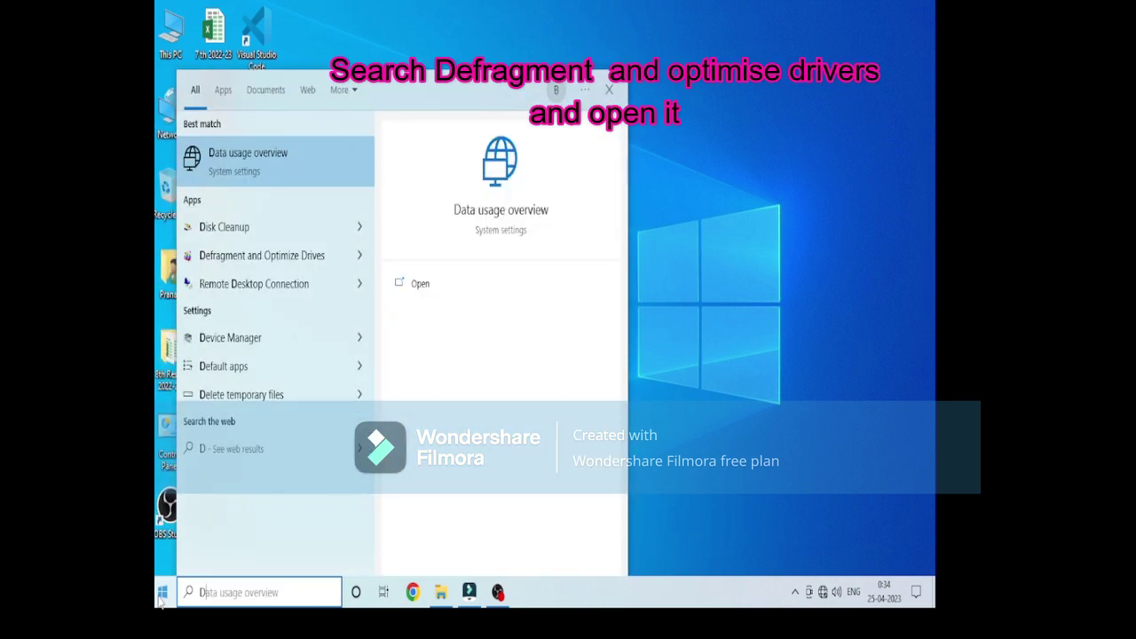
type("ef")
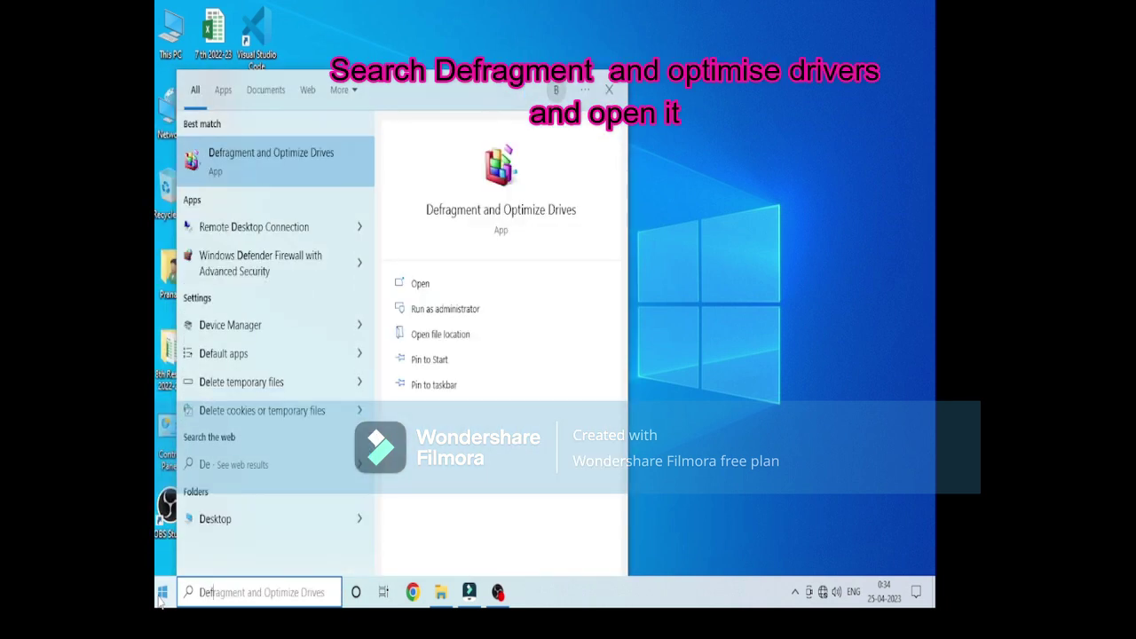
type("rag")
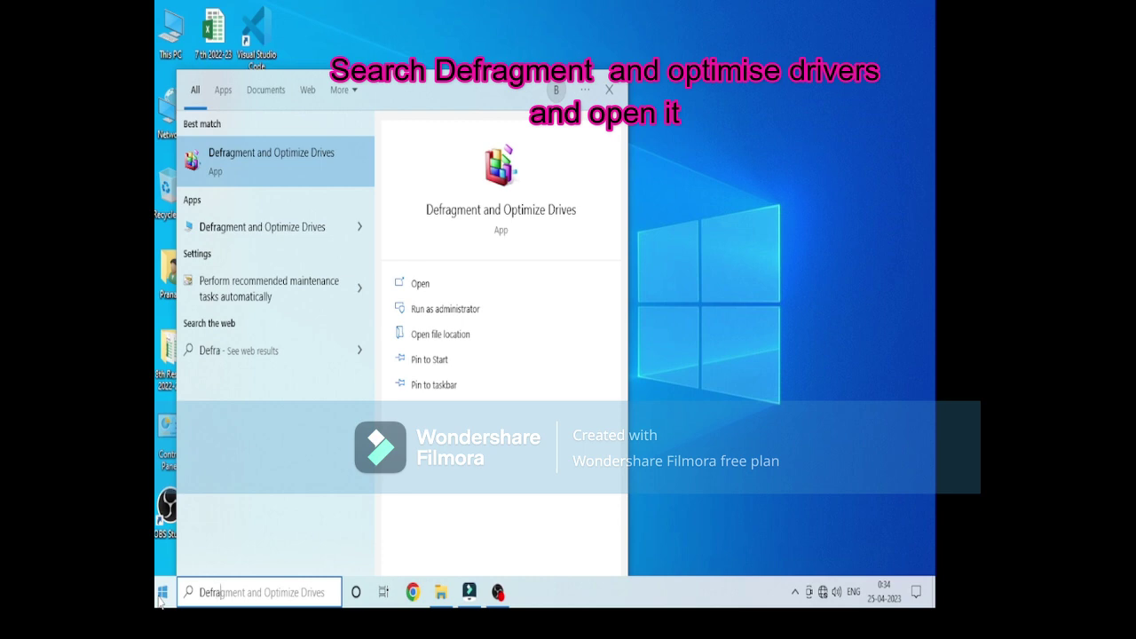
left_click(293, 163)
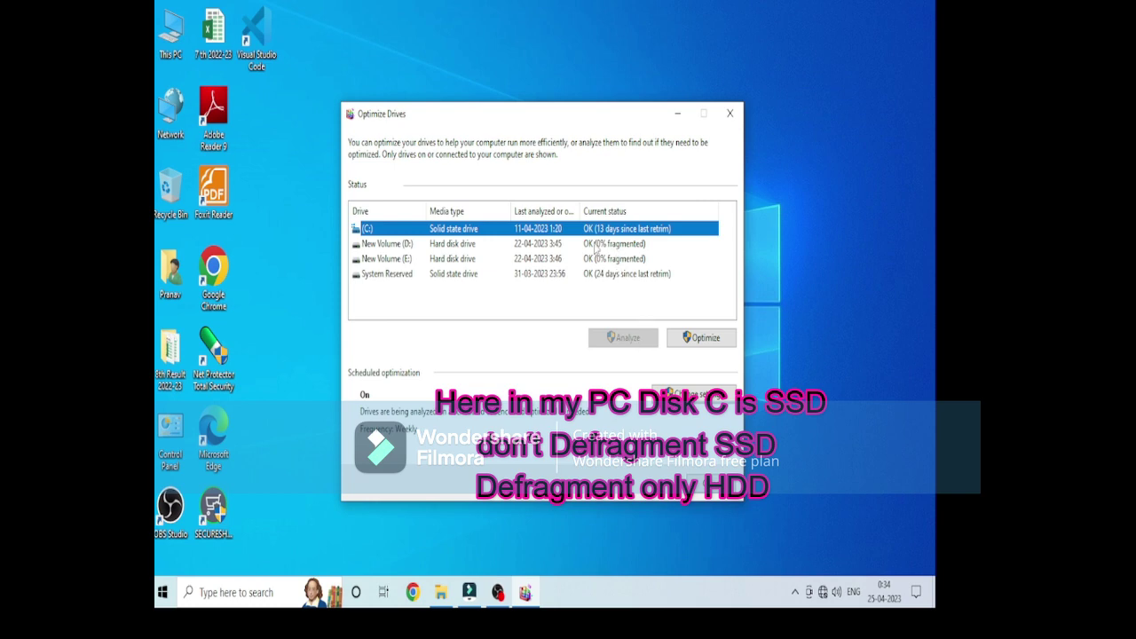
Start optimizing both hard disk drives, New Volume (D:) and New Volume (E:).
left_click(451, 244)
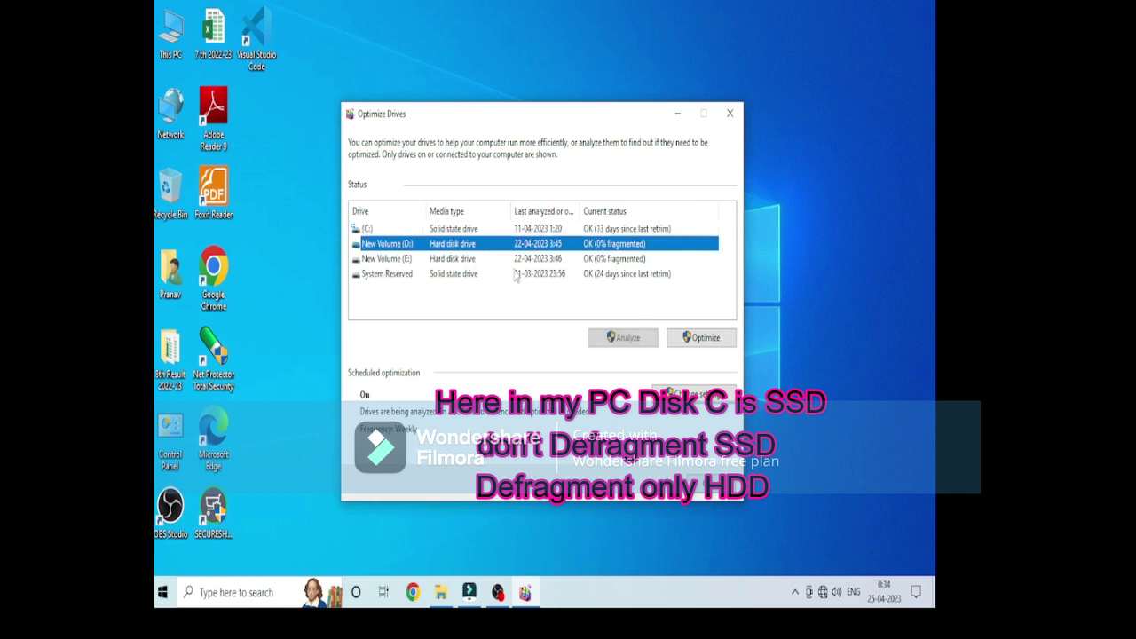
left_click(700, 338)
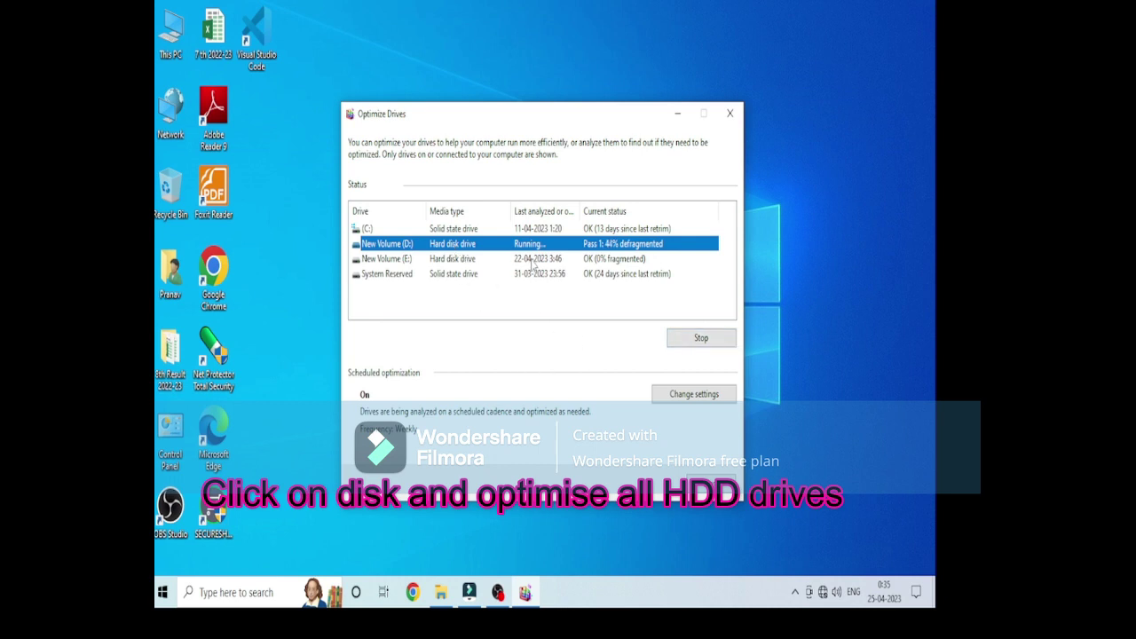
left_click(532, 258)
left_click(701, 338)
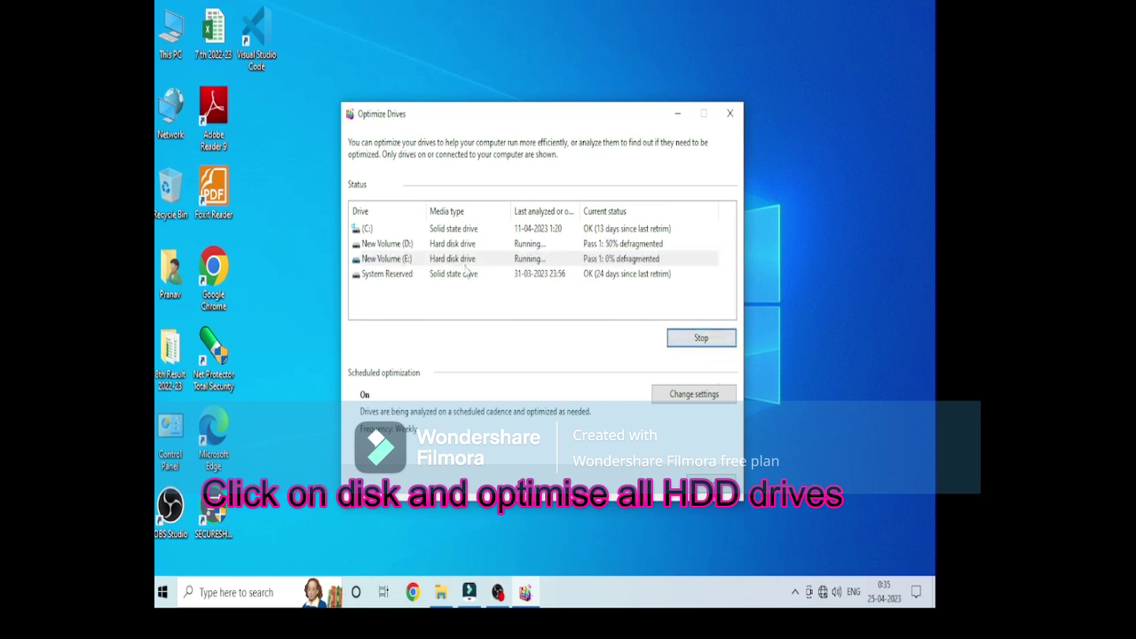